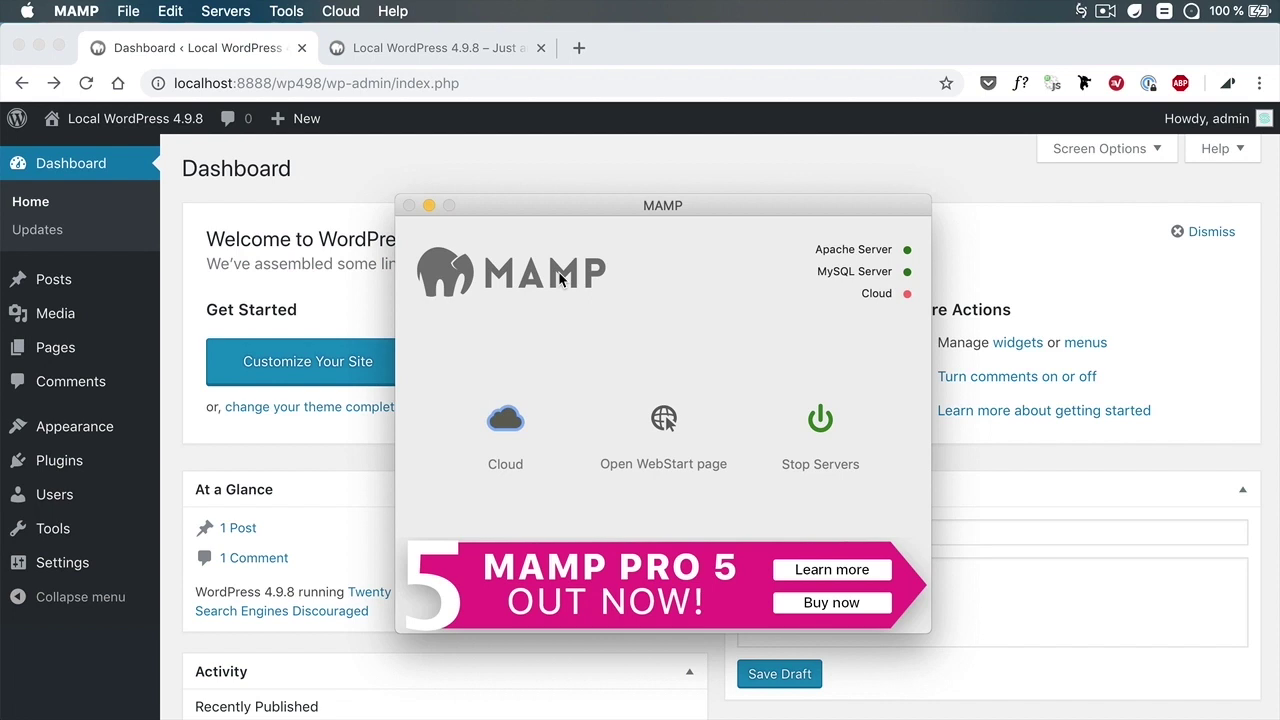
Step: Minimize the MAMP window and check the WordPress version in the Dashboard footer
click(429, 207)
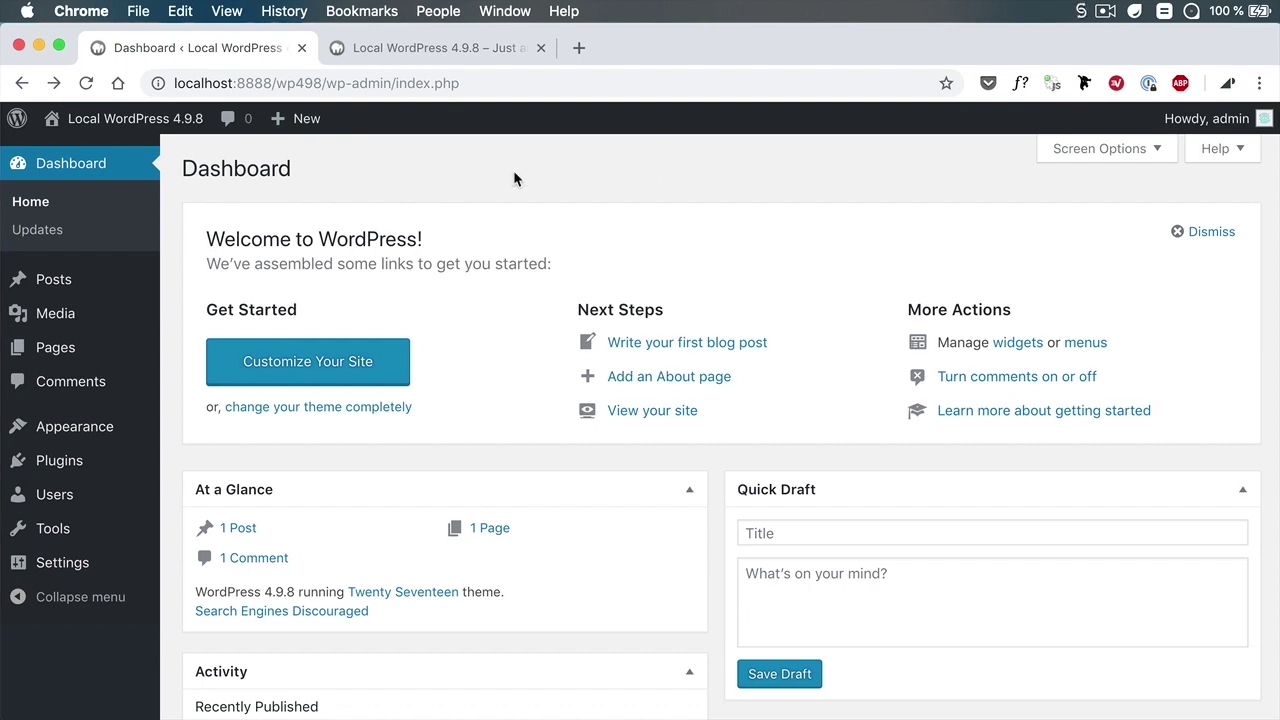
scroll(514, 173, down, 5)
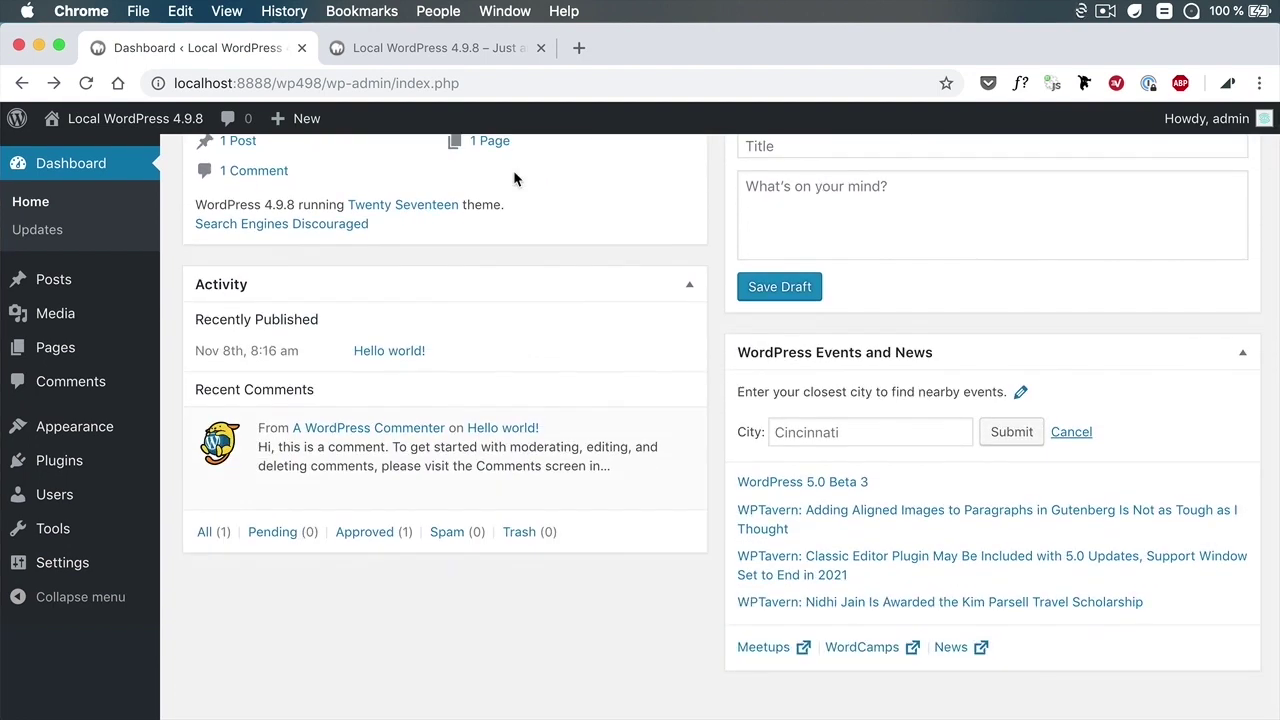
scroll(600, 348, down, 2)
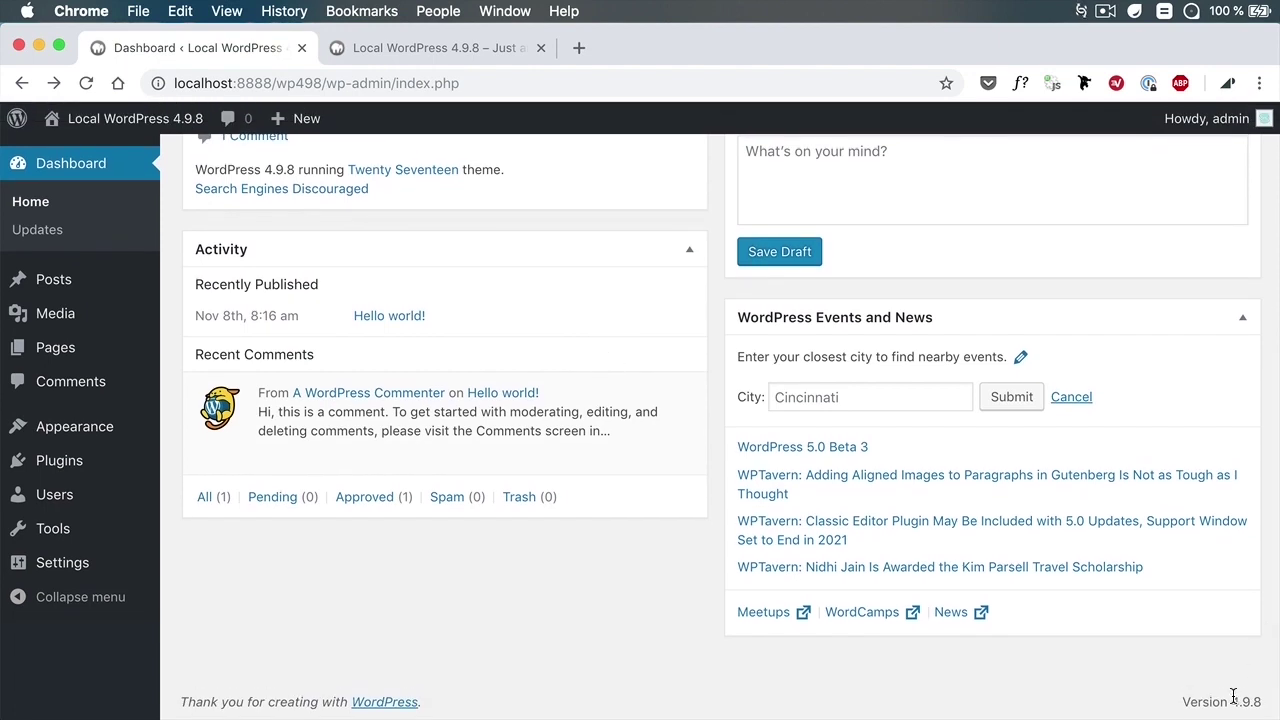
scroll(846, 592, up, 5)
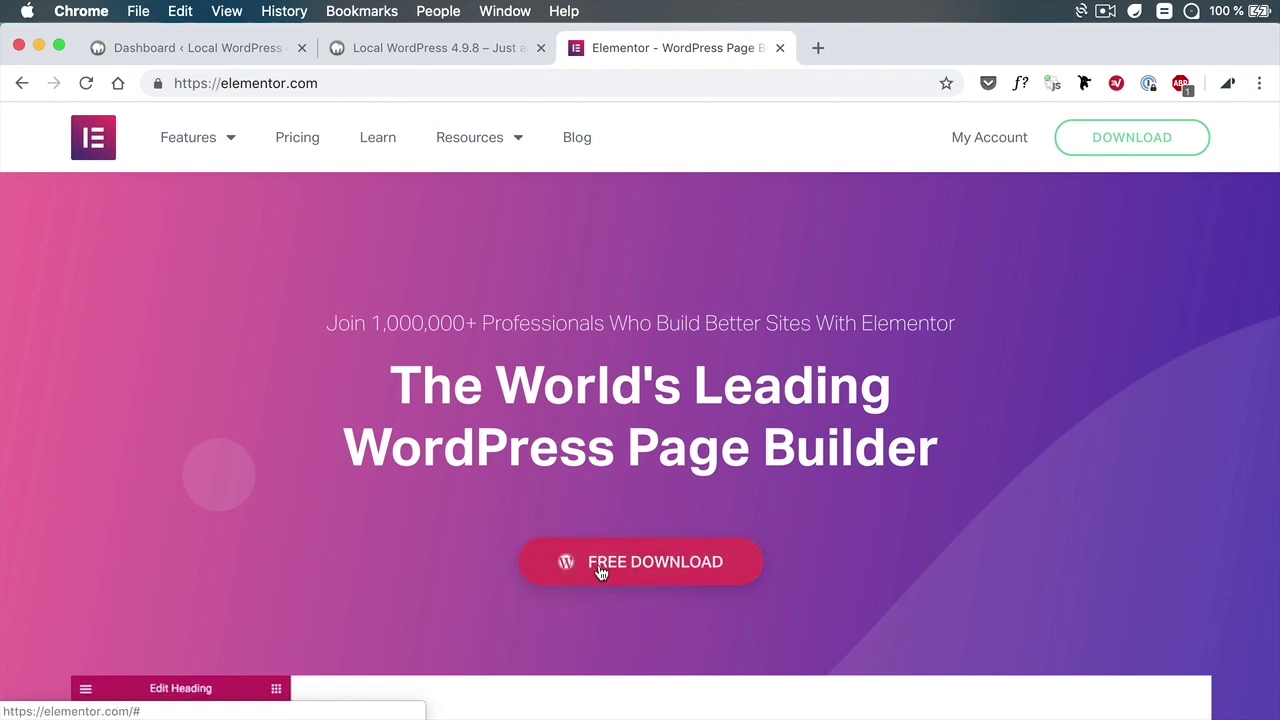
Step: Open Elementor's pricing page and compare the Personal, Business and Unlimited plans
click(285, 140)
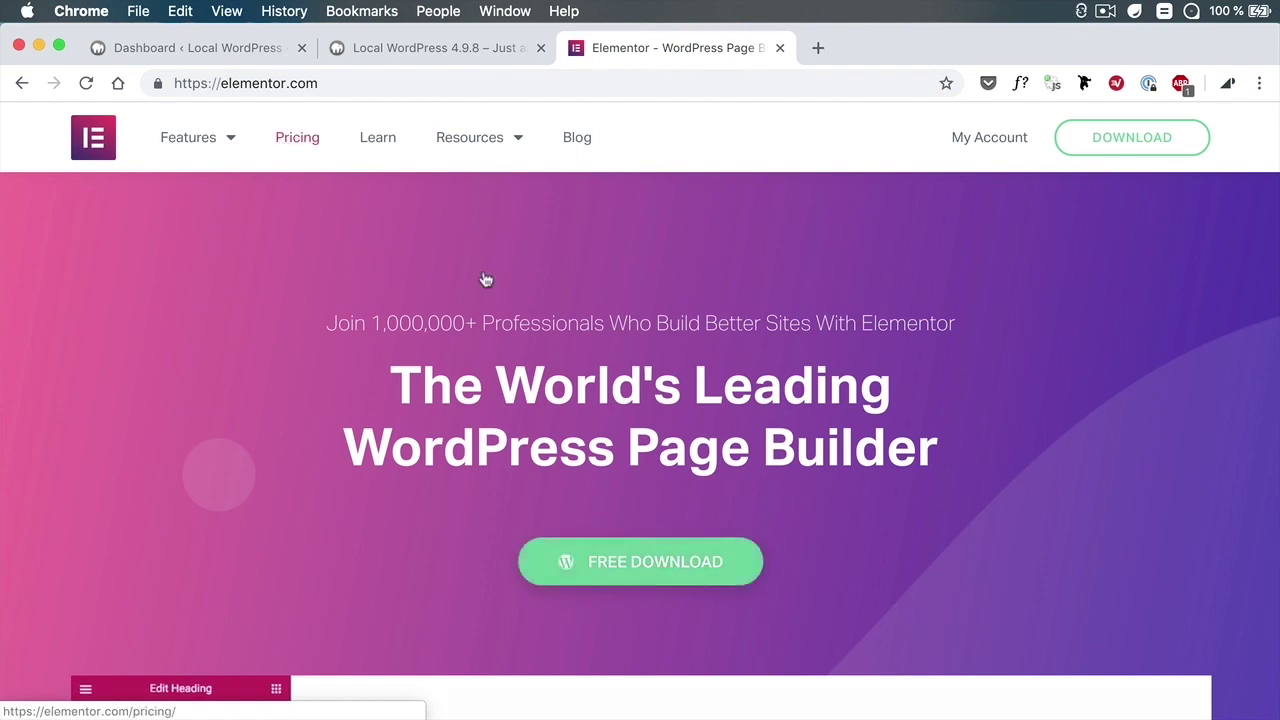
scroll(748, 424, down, 5)
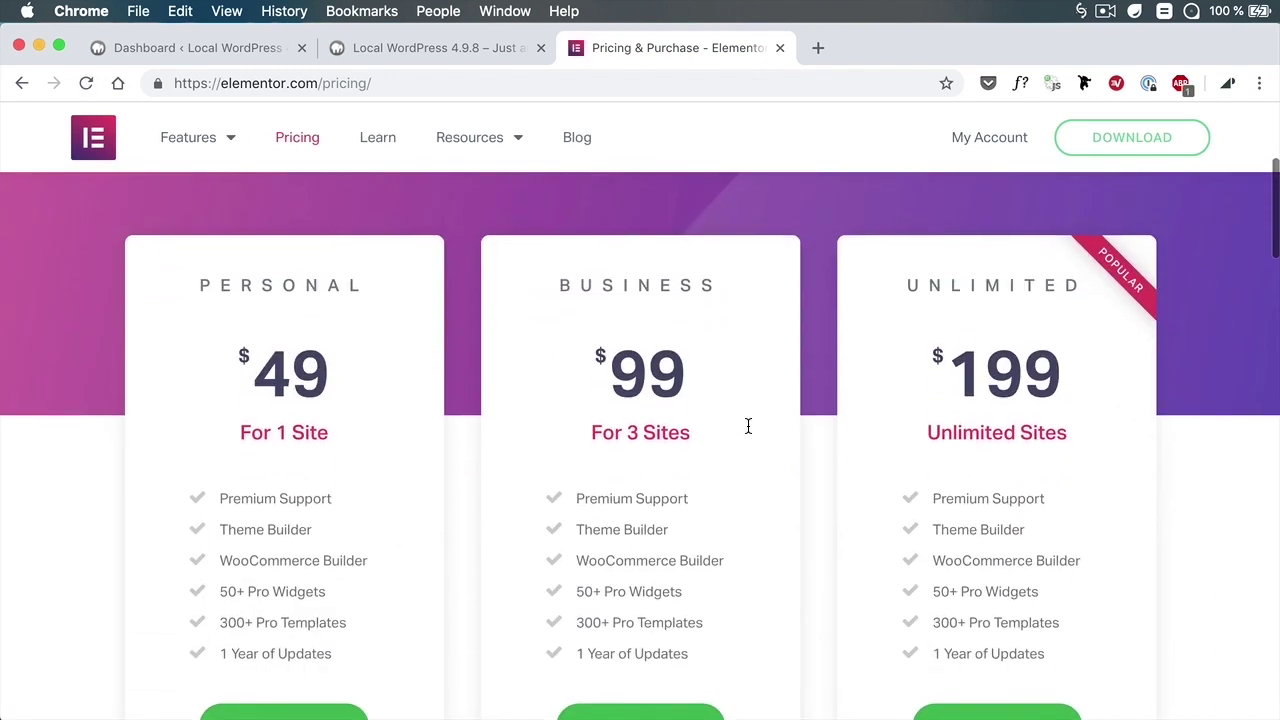
scroll(611, 463, down, 2)
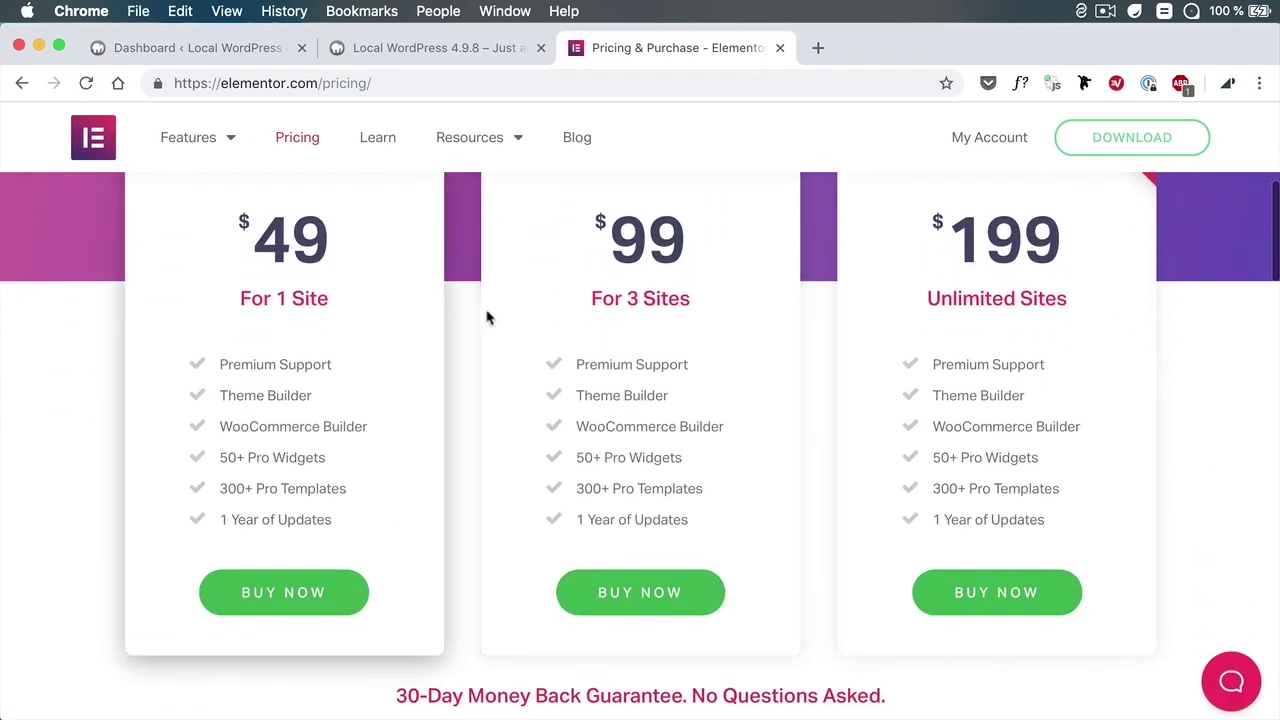
scroll(981, 394, up, 1)
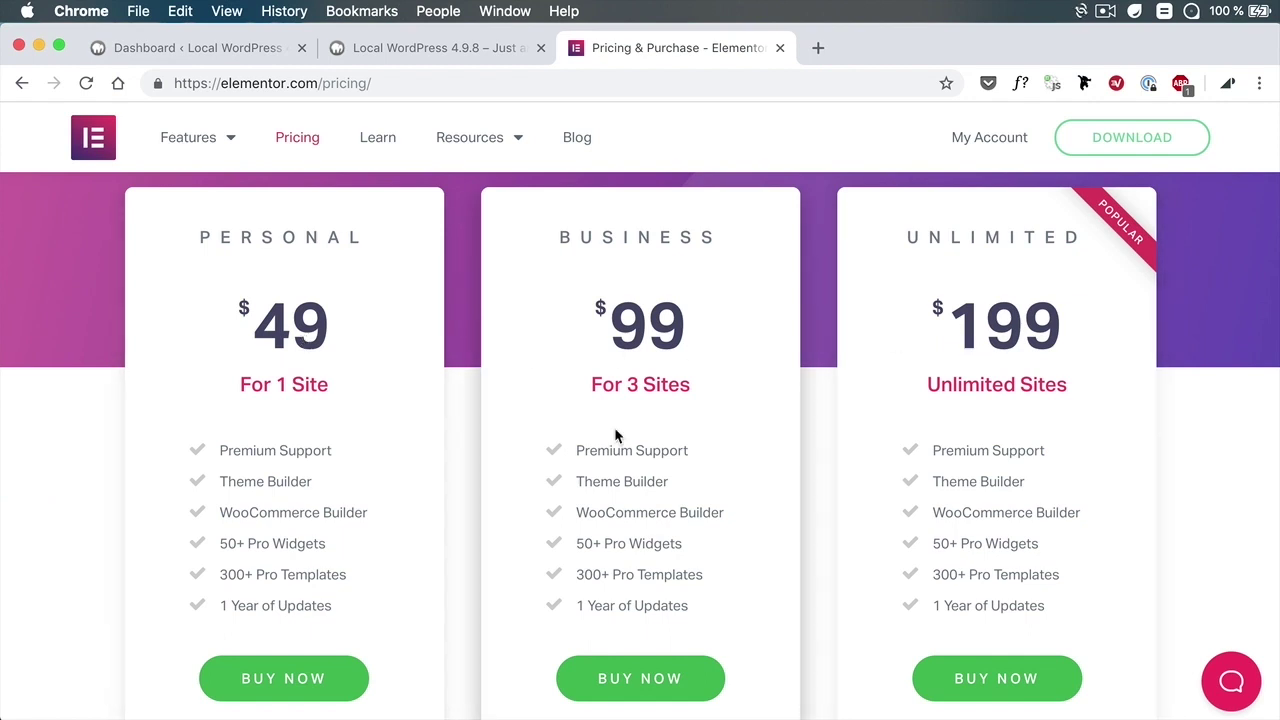
Step: Return to the WordPress admin, then upload, install and activate the Elementor plugin from elementor.2.2.7.zip
click(257, 47)
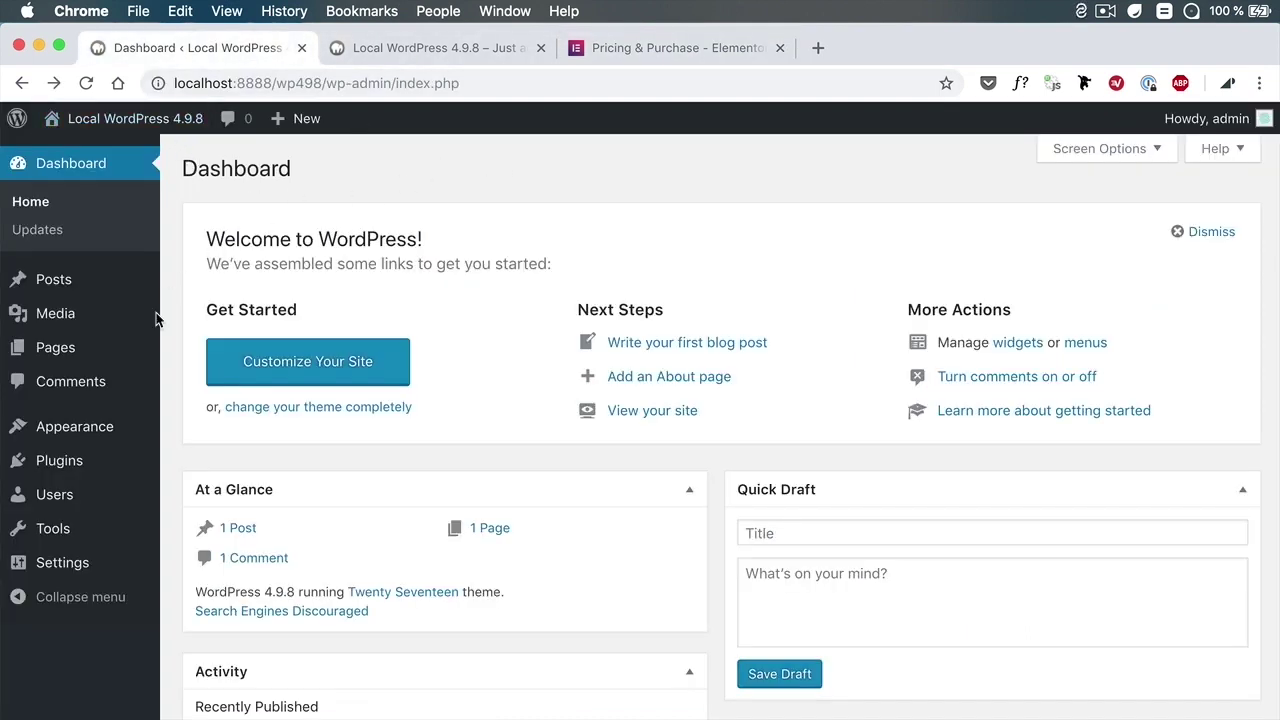
mouse_move(86, 469)
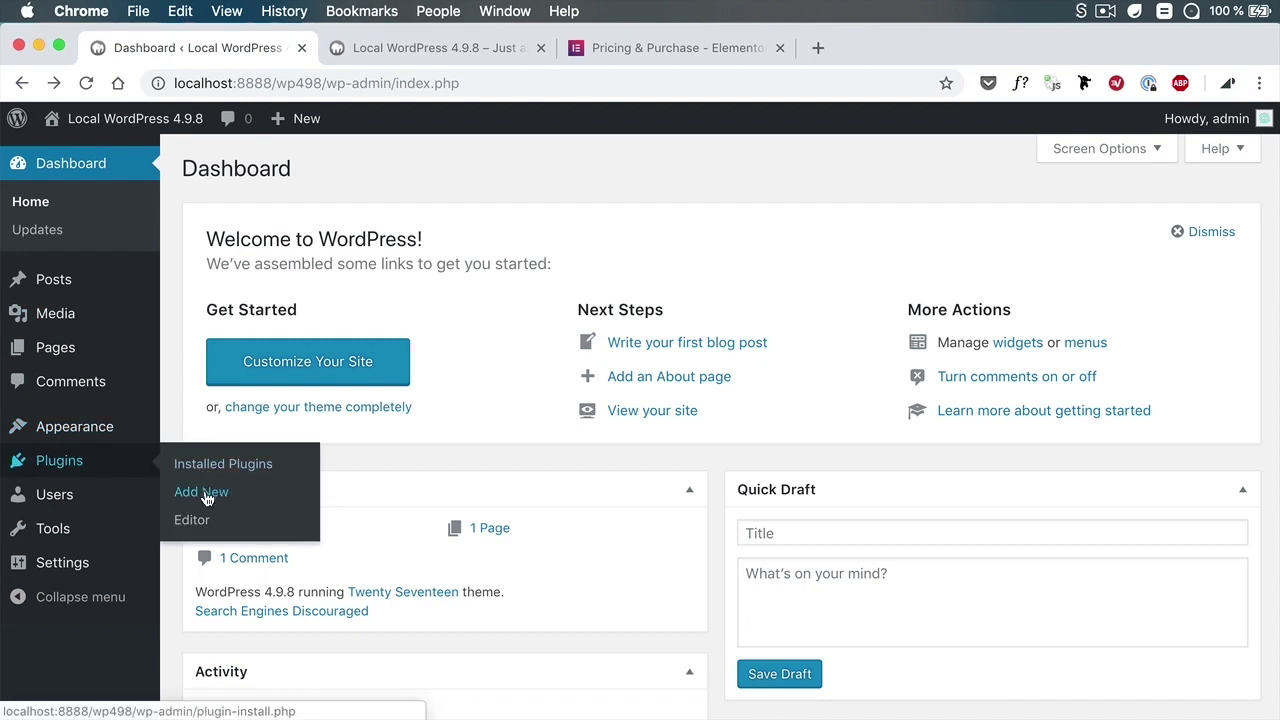
click(207, 498)
click(352, 169)
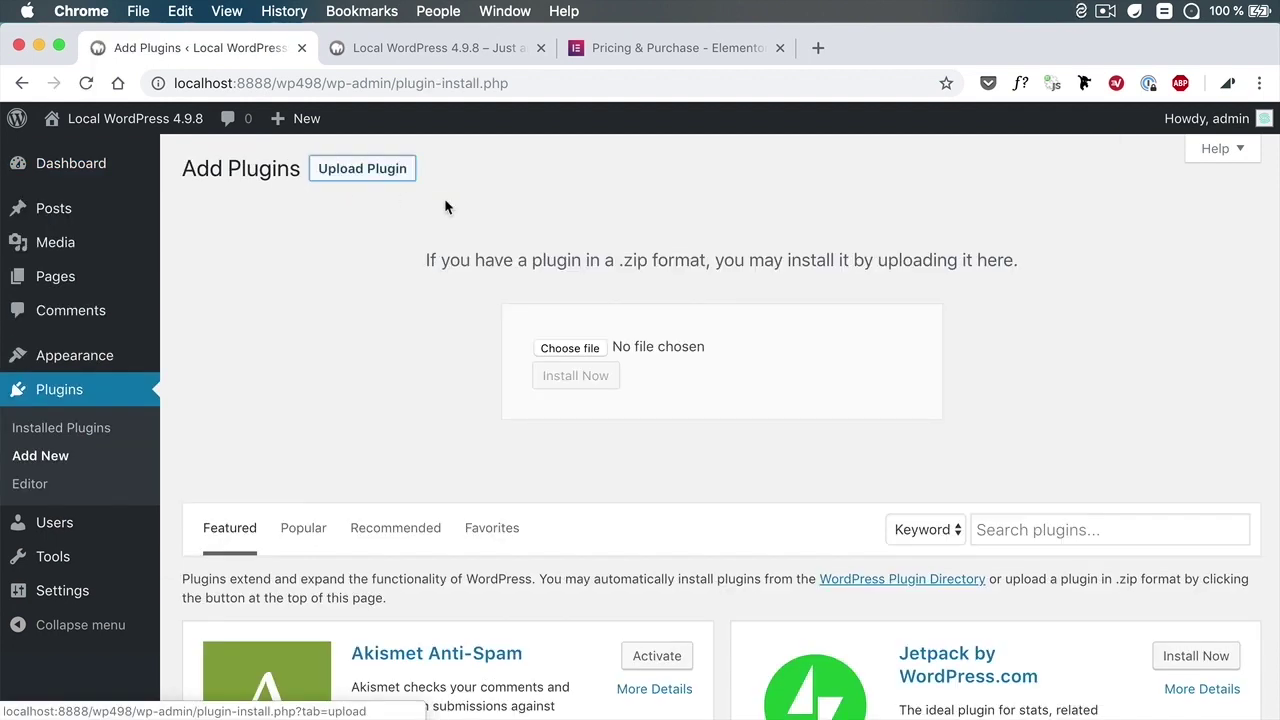
click(576, 351)
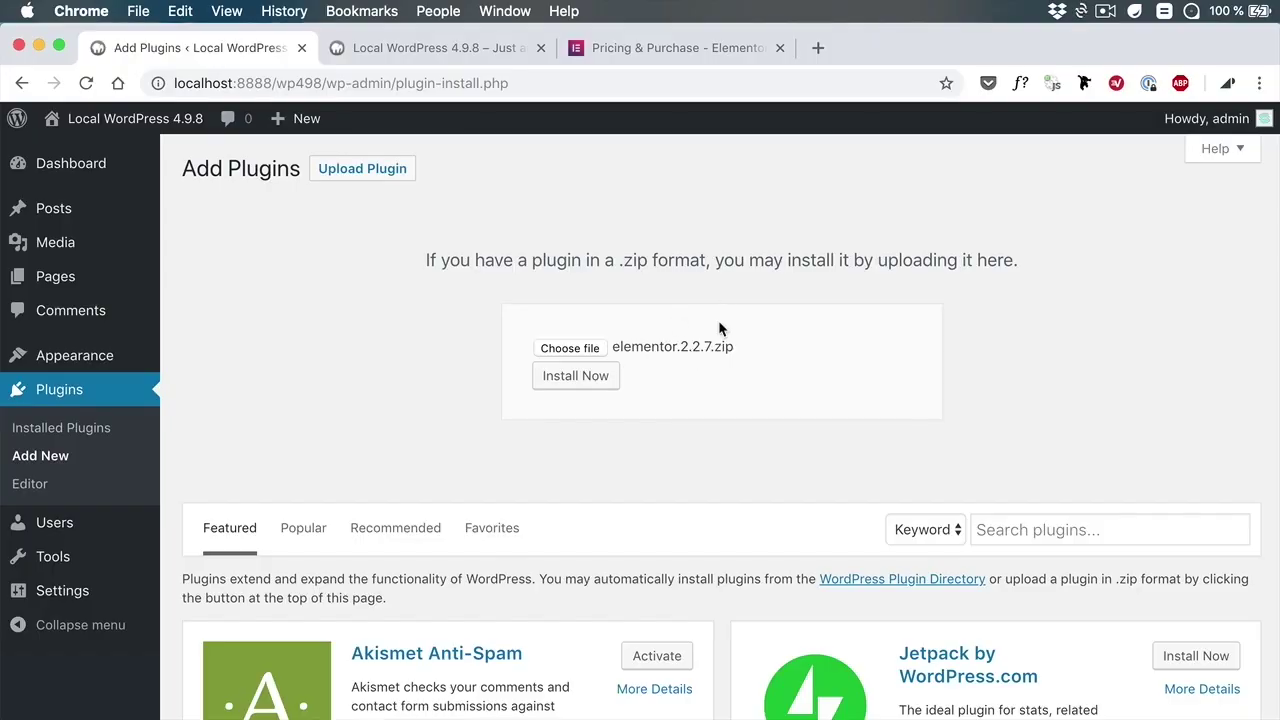
click(596, 380)
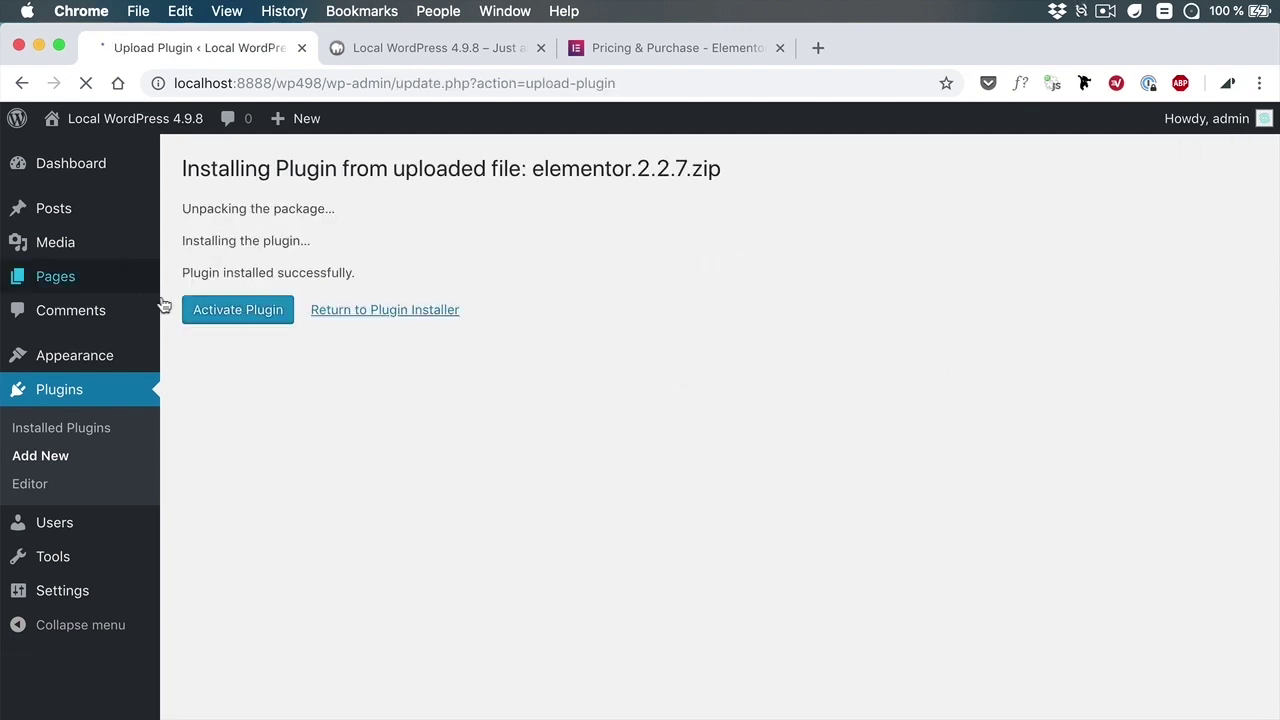
click(238, 311)
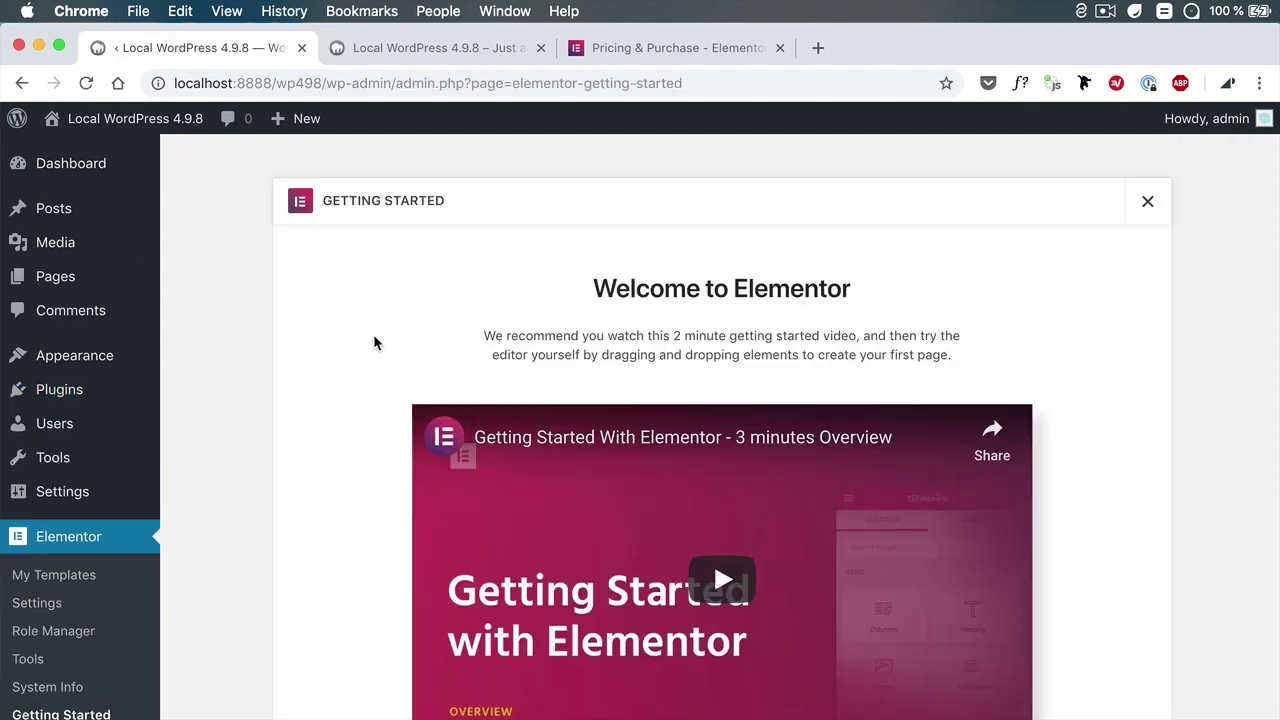
Step: Look through Elementor's Getting Started page and close it
scroll(380, 322, down, 3)
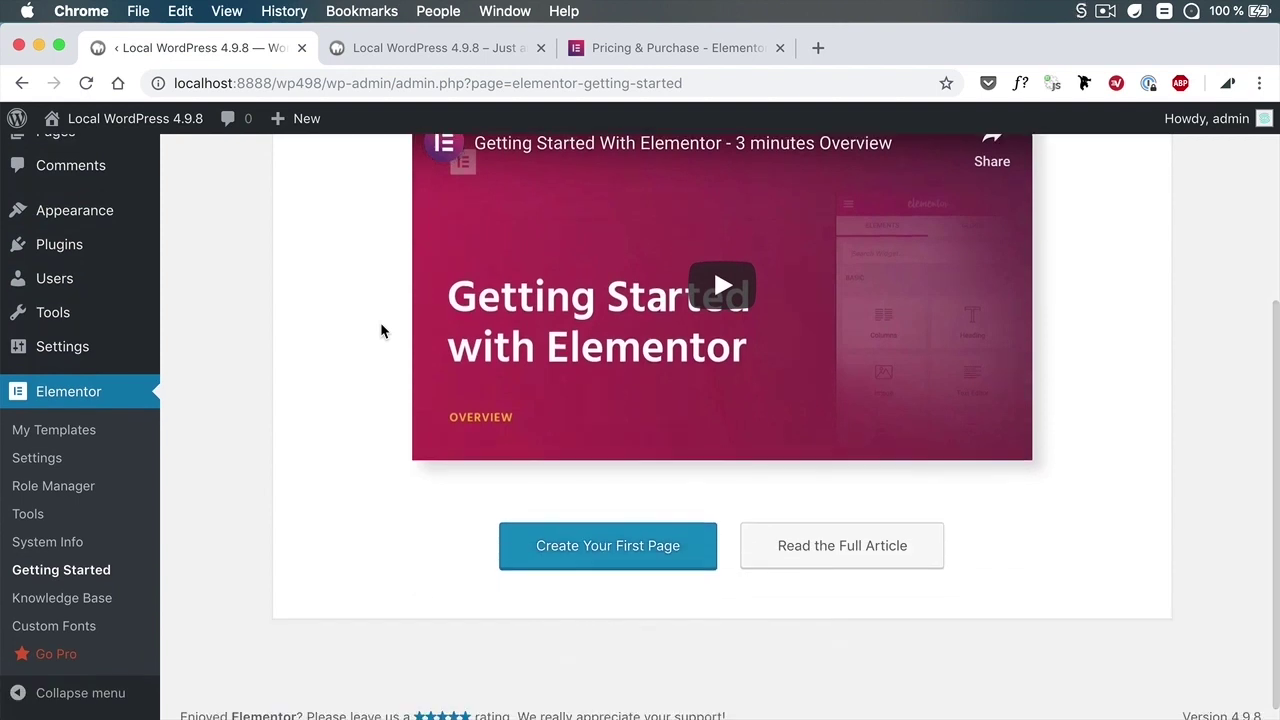
scroll(380, 322, up, 2)
scroll(380, 330, up, 1)
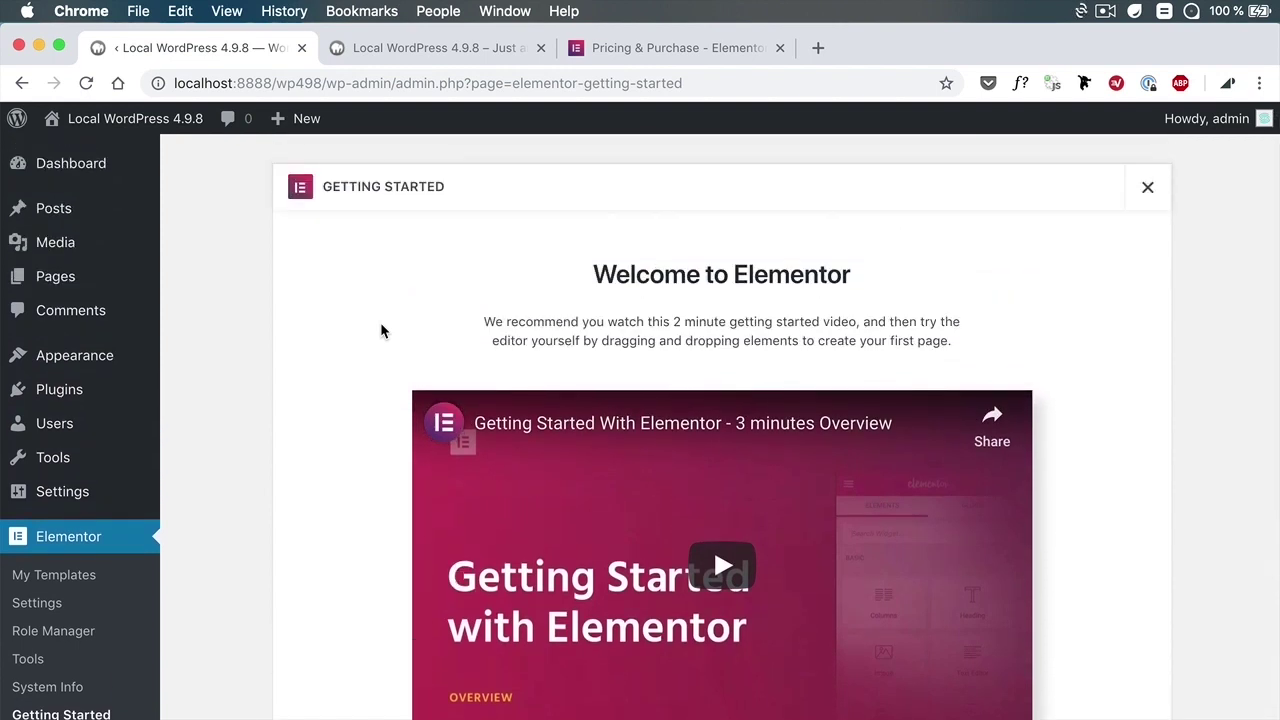
click(1146, 190)
Step: Upload, install and activate the Elementor Pro plugin from elementor-pro-2.1.12.zip
mouse_move(95, 470)
click(203, 493)
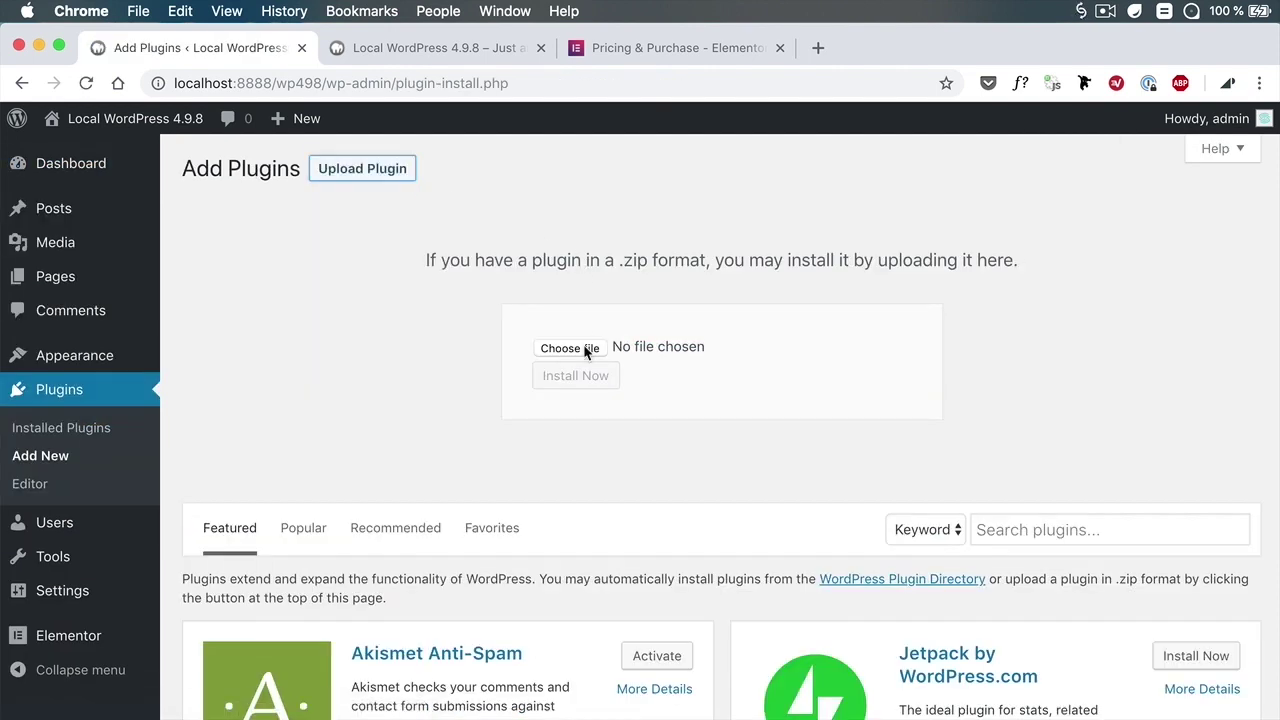
click(585, 350)
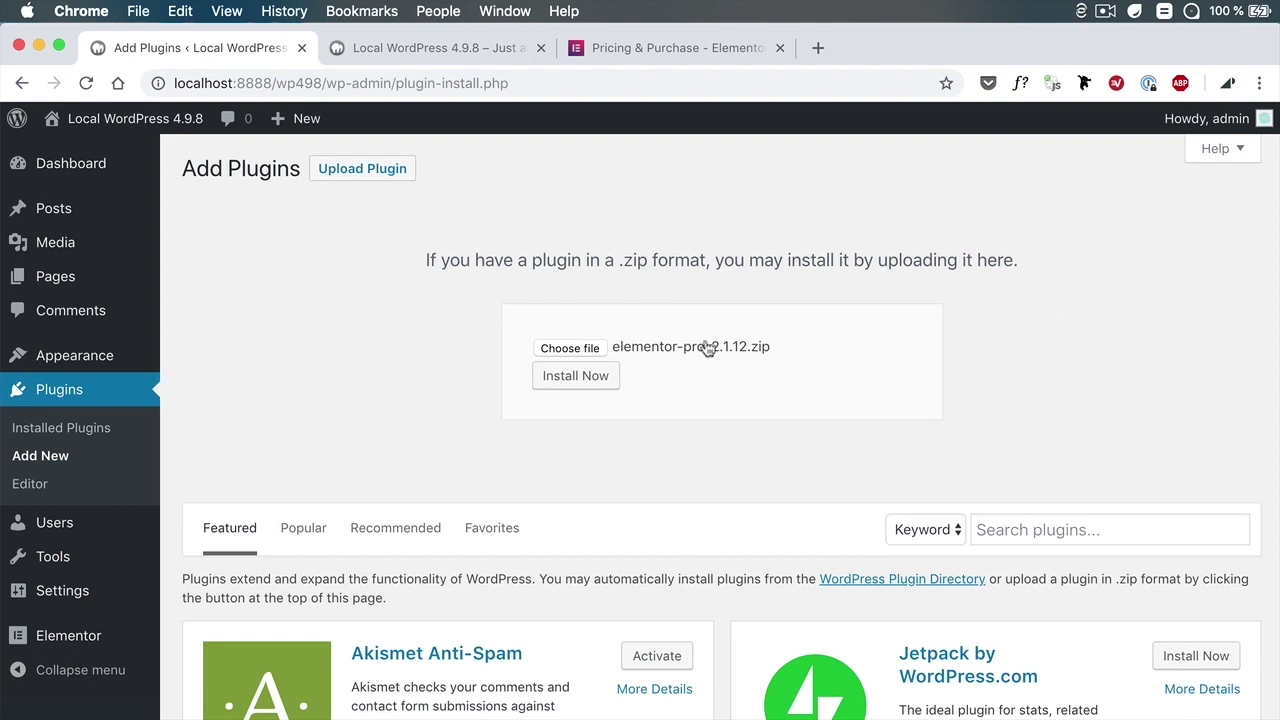
click(606, 376)
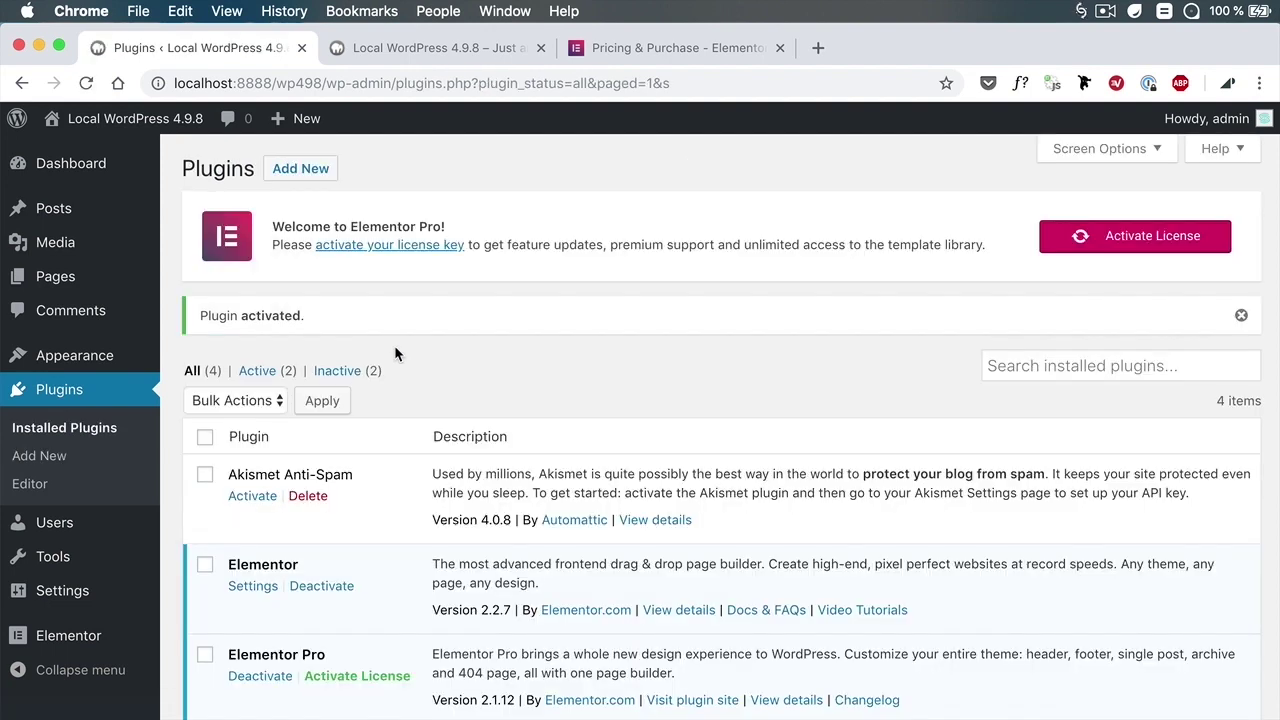
Step: Enter the Elementor Pro license key in the License Settings, activate it and check its status
click(1148, 247)
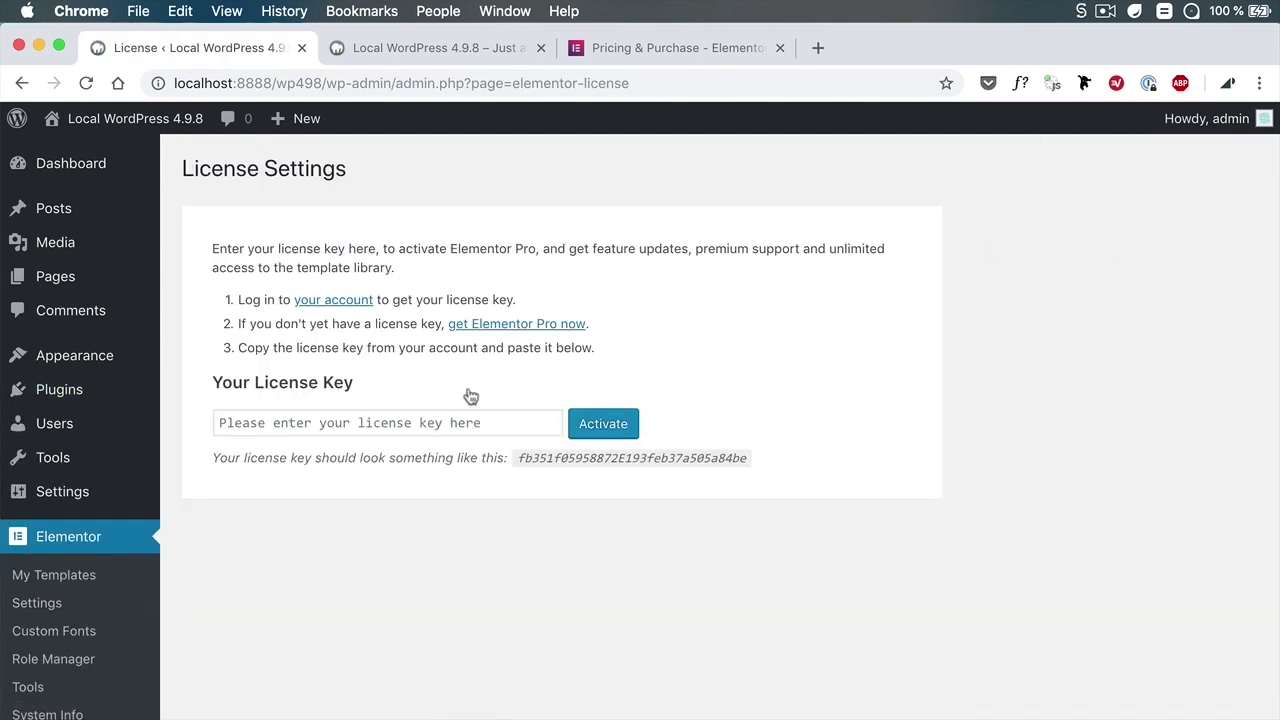
click(478, 422)
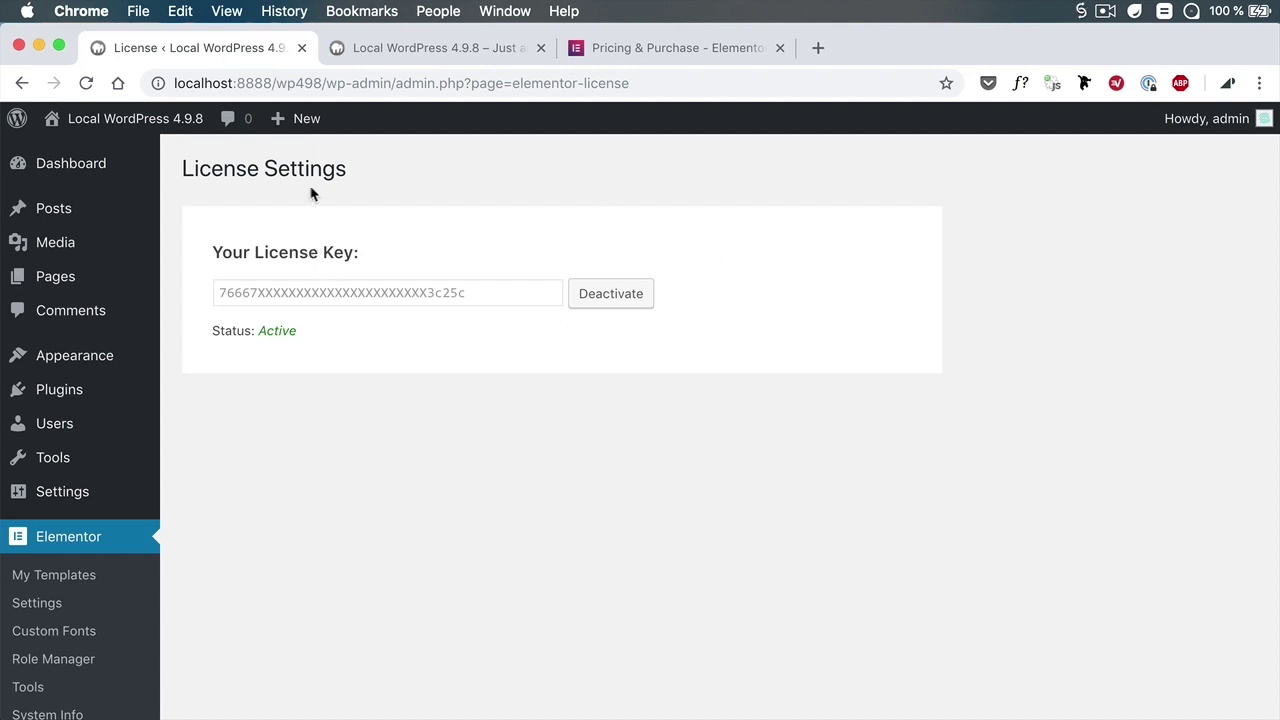
drag(260, 332, 295, 332)
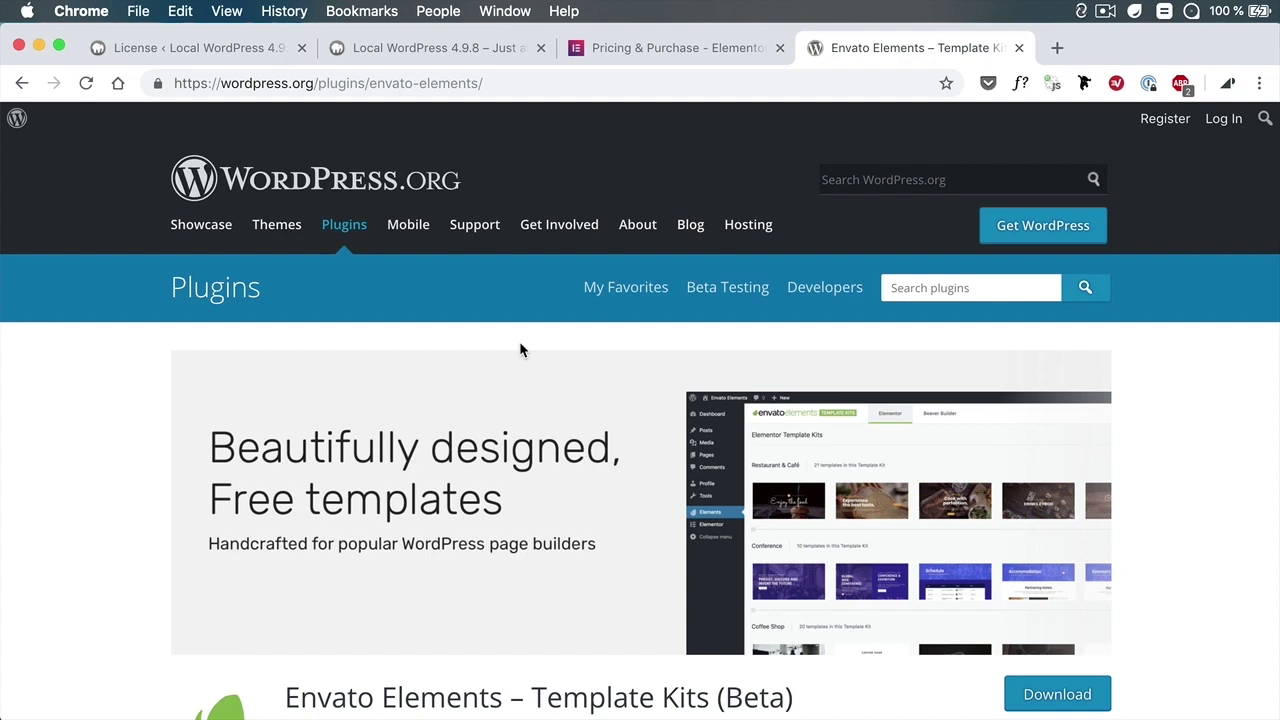
Step: Review the Envato Elements plugin page, then upload, install and activate the plugin in WordPress from envato-elements.0.1.1.zip
scroll(520, 349, down, 5)
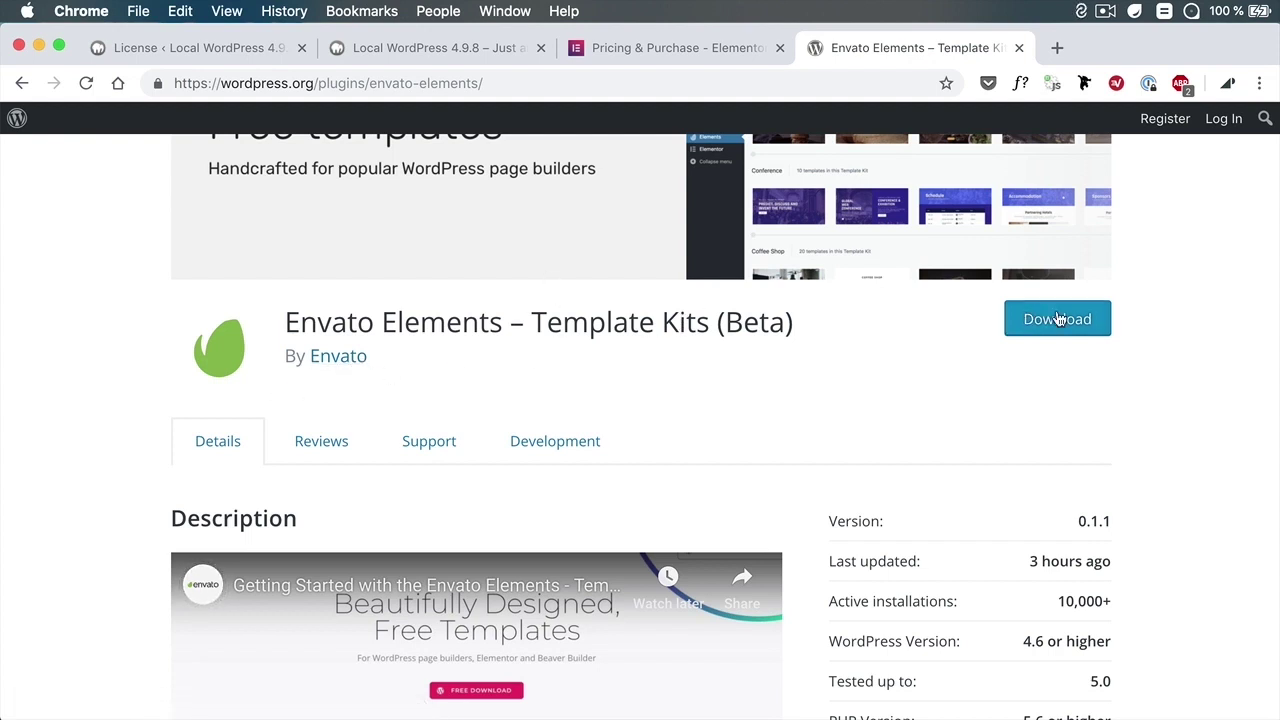
click(200, 48)
mouse_move(107, 397)
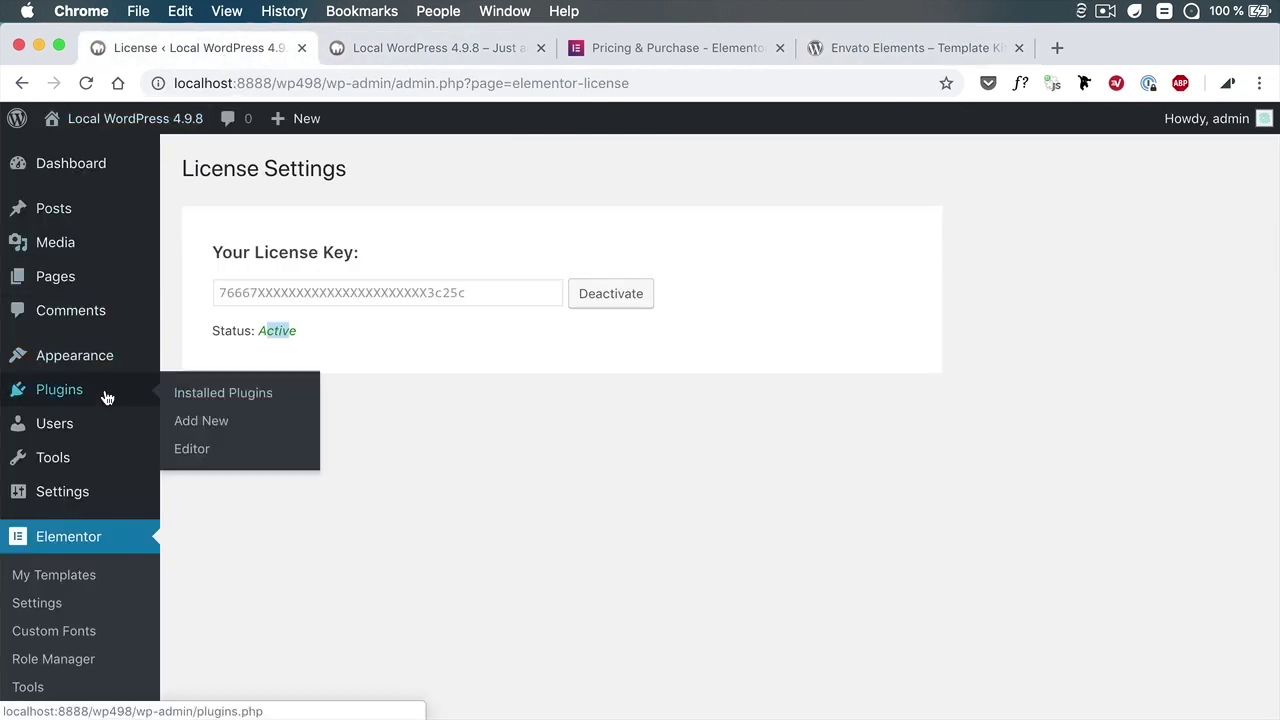
click(203, 428)
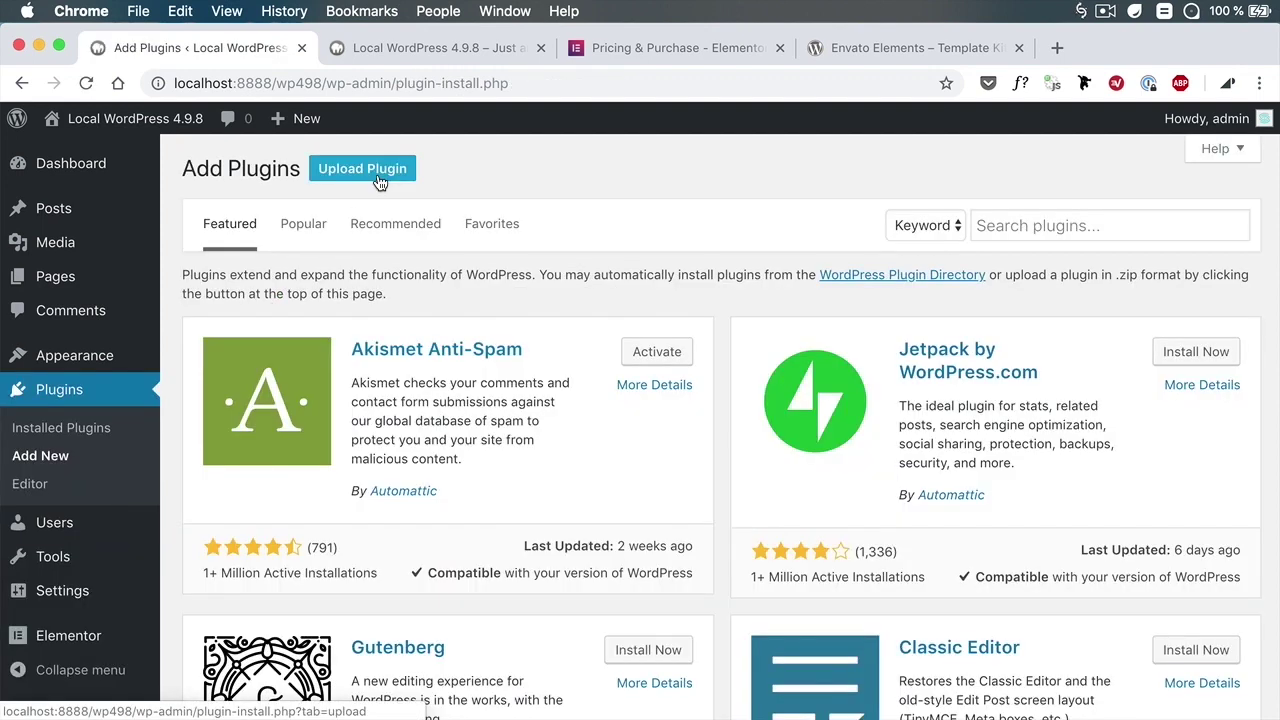
click(378, 172)
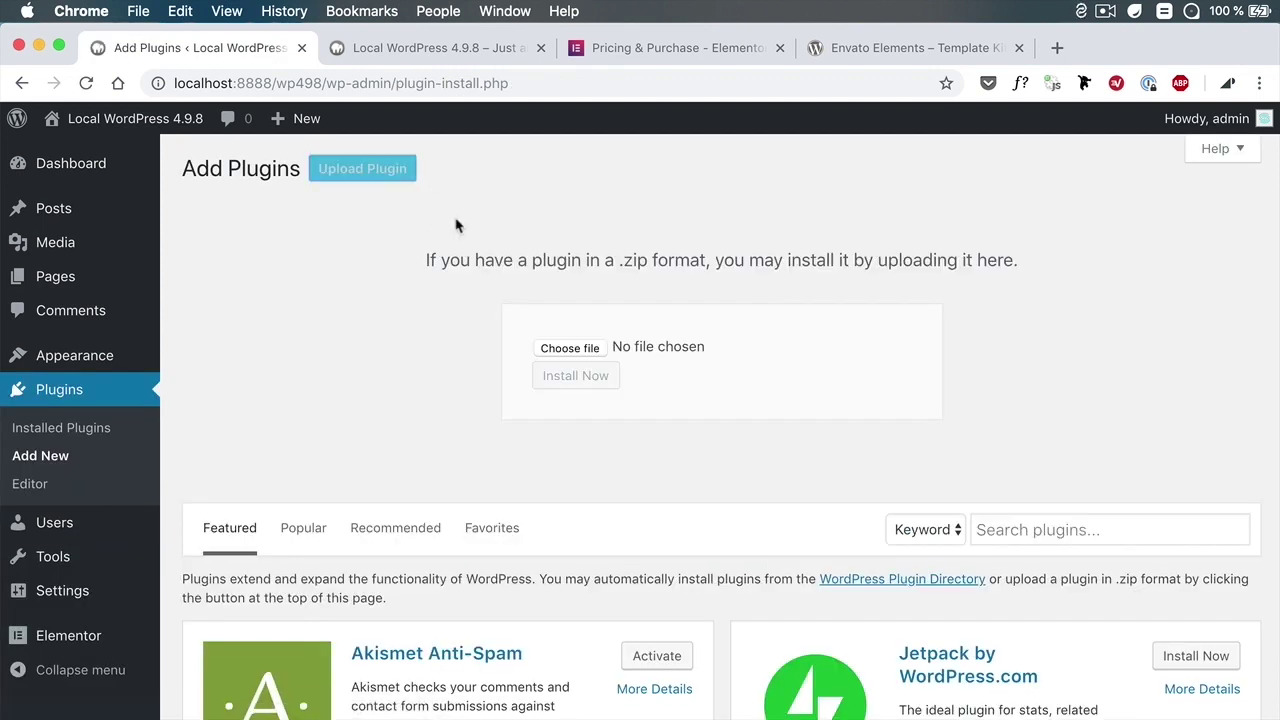
click(590, 348)
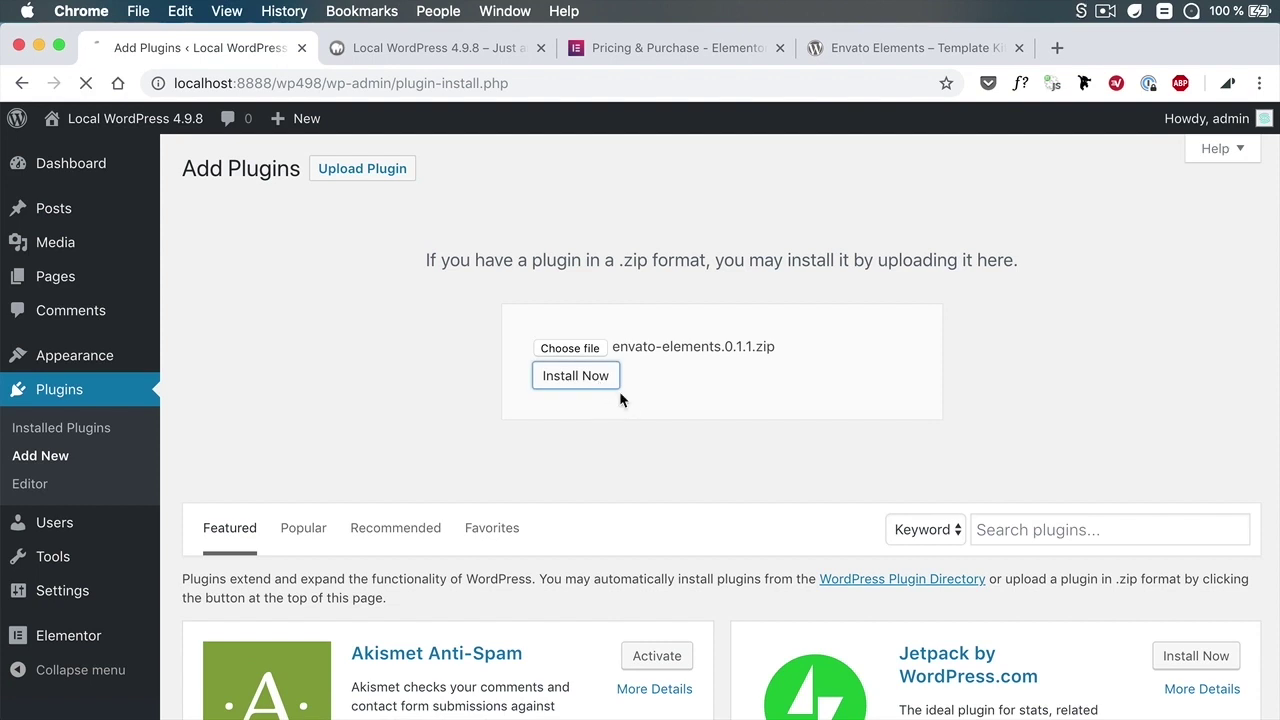
click(619, 391)
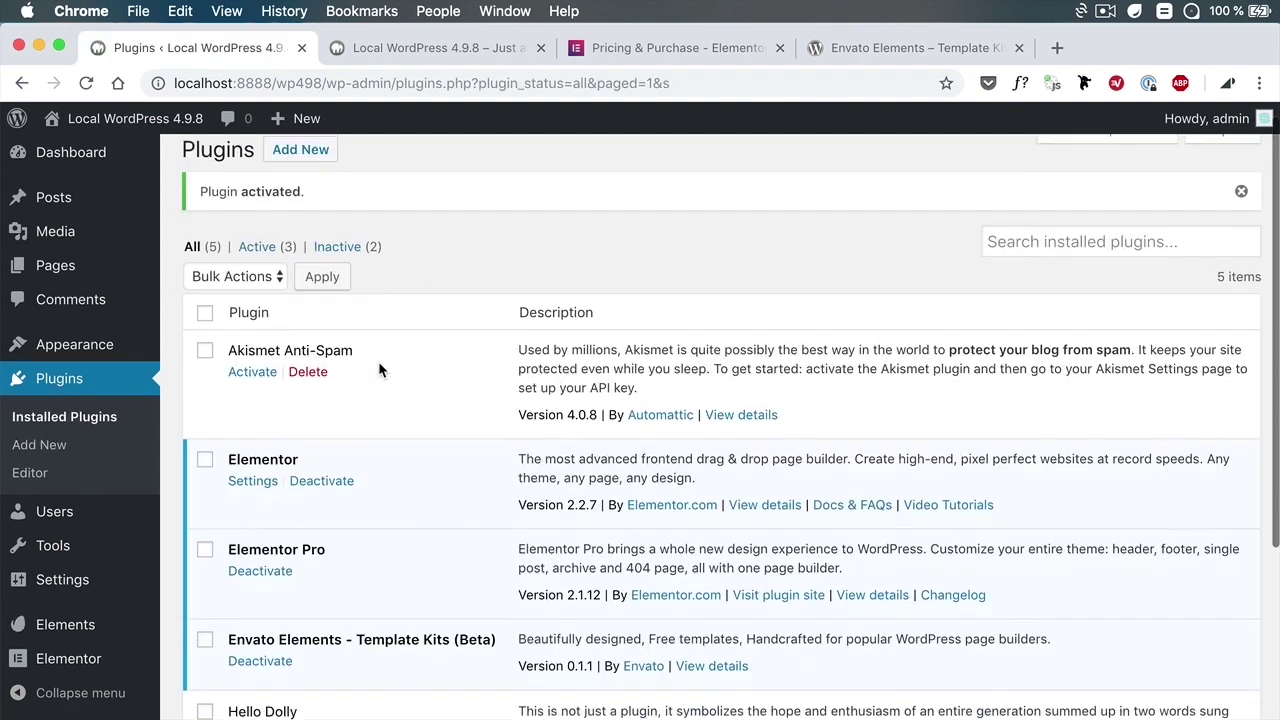
Step: Review the Elementor, Elementor Pro and Envato Elements entries in the installed plugins list
scroll(380, 370, down, 3)
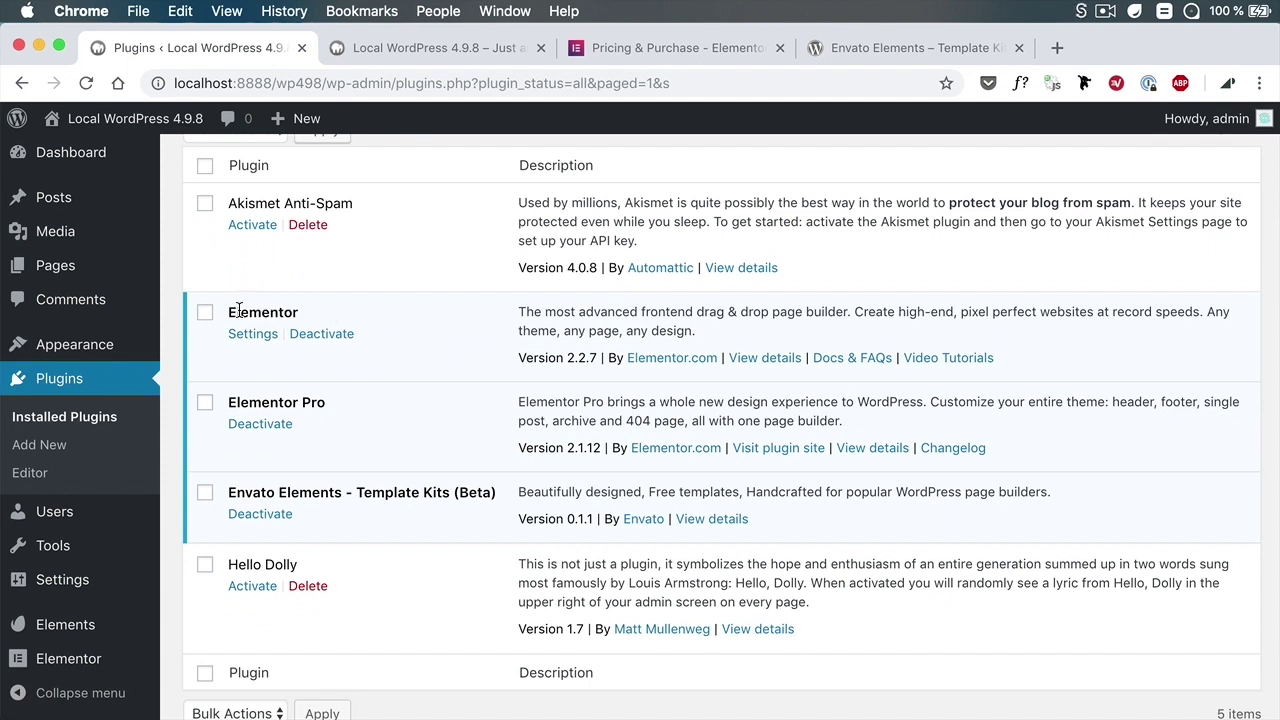
drag(239, 310, 293, 310)
click(321, 312)
drag(269, 396, 320, 399)
drag(279, 485, 462, 488)
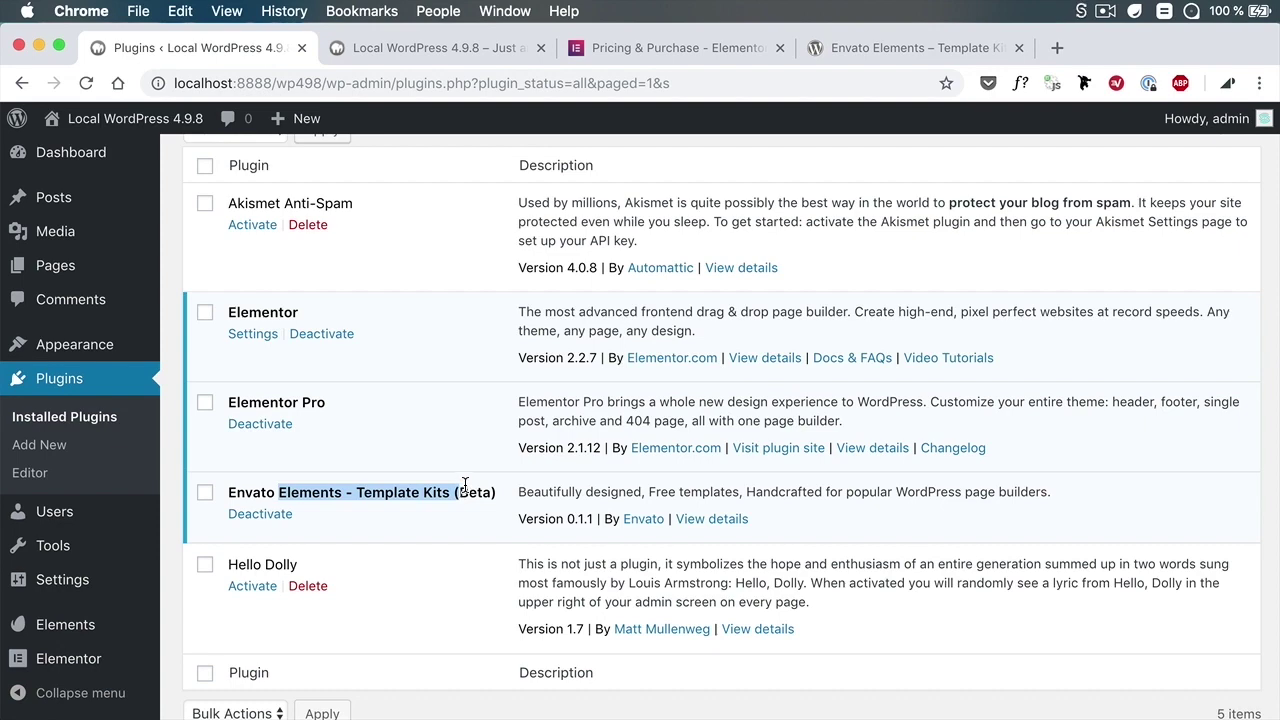
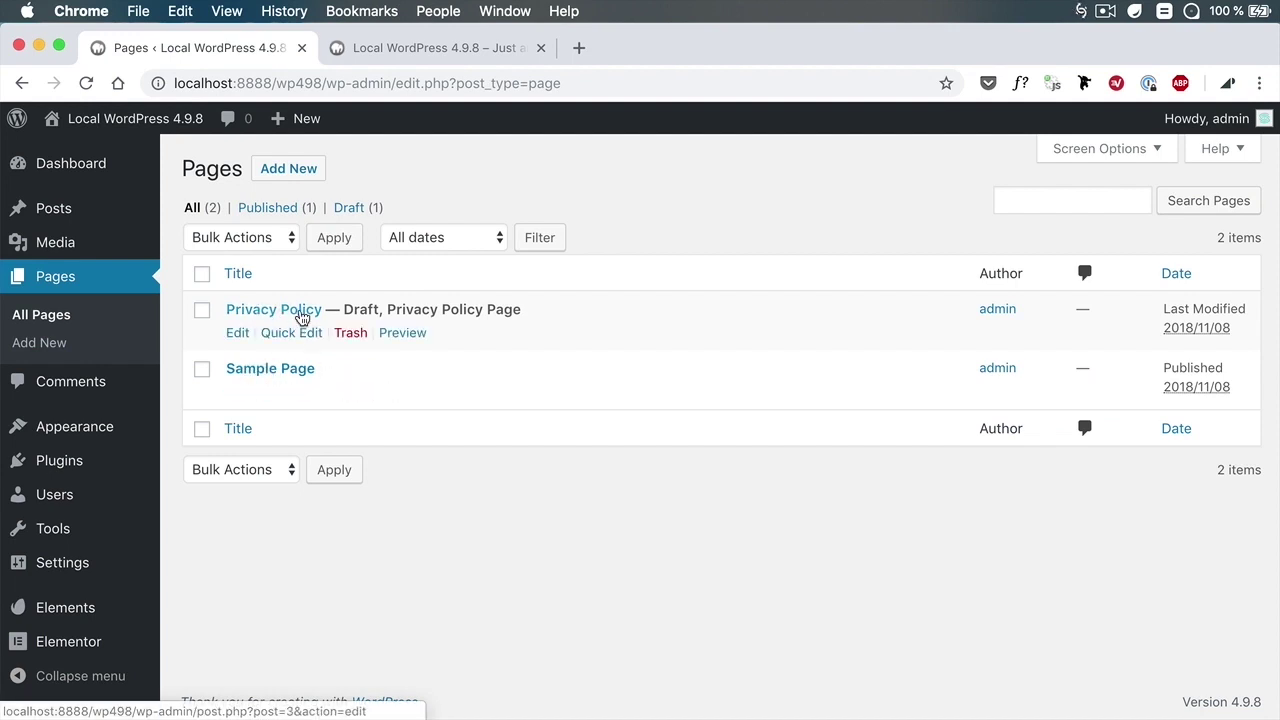
Step: Open the Envato Elements template kits for Elementor and filter them by the Food & Drink industry
click(288, 169)
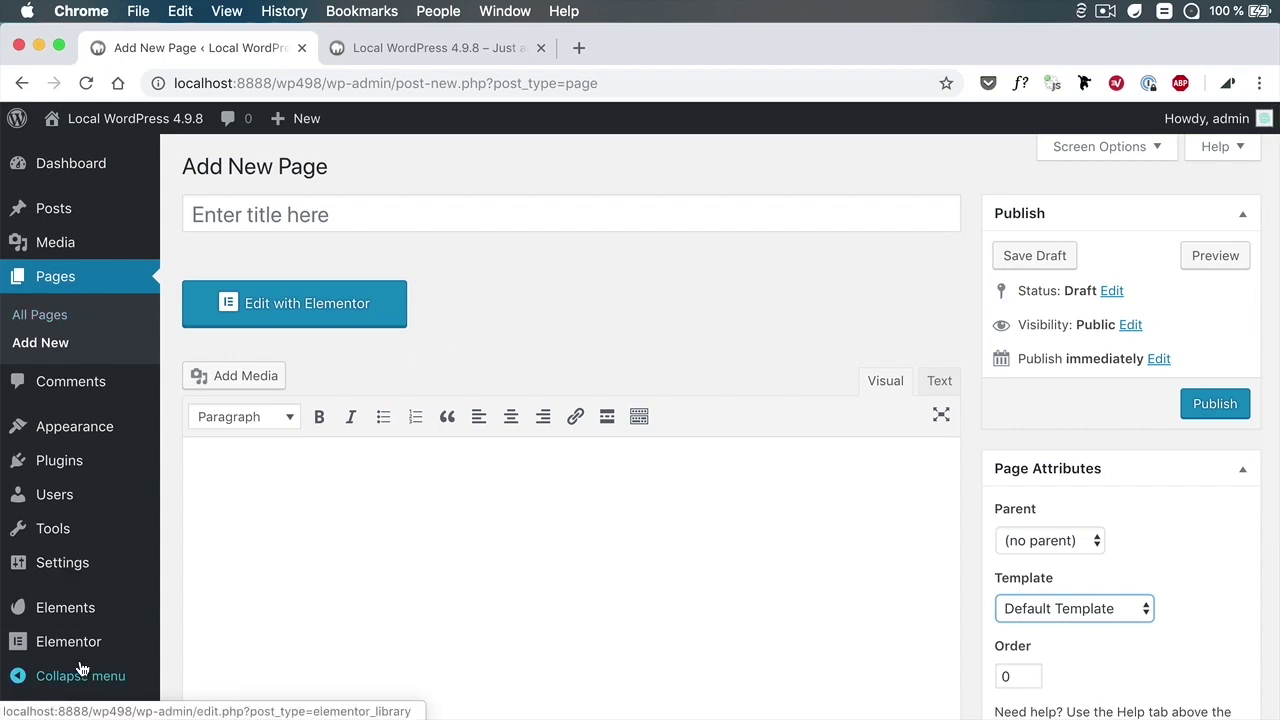
click(87, 617)
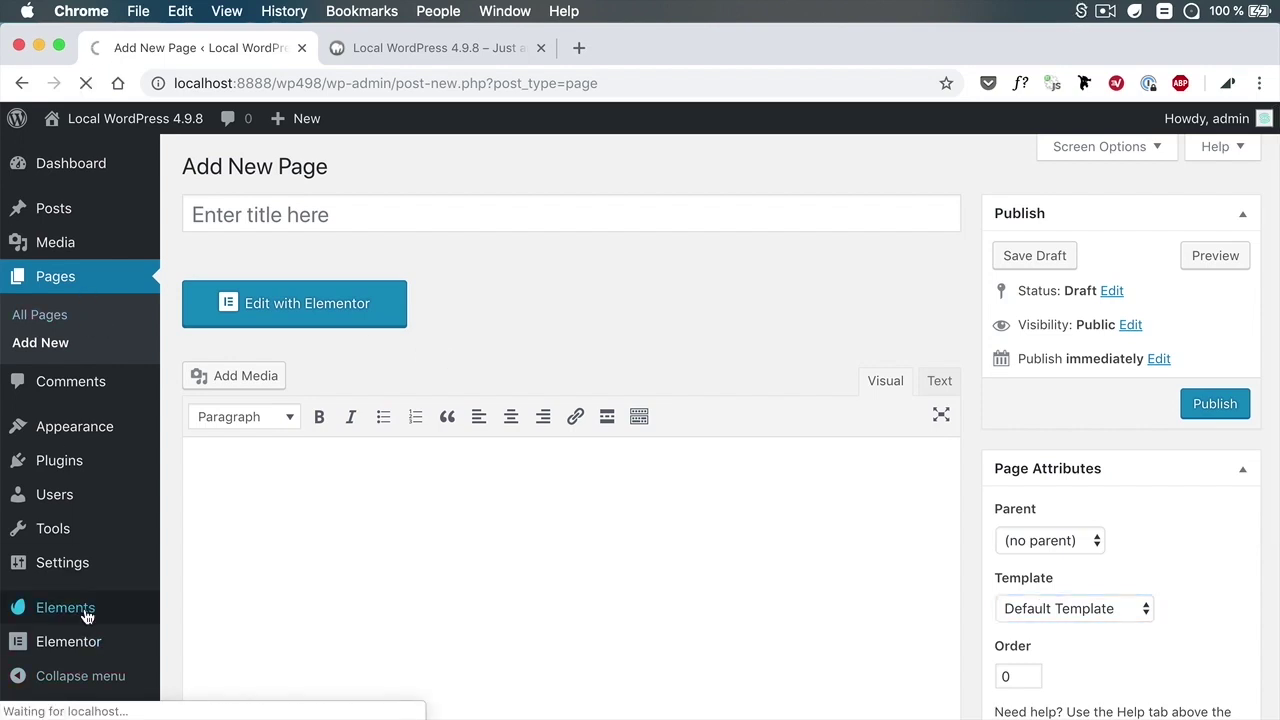
mouse_move(582, 168)
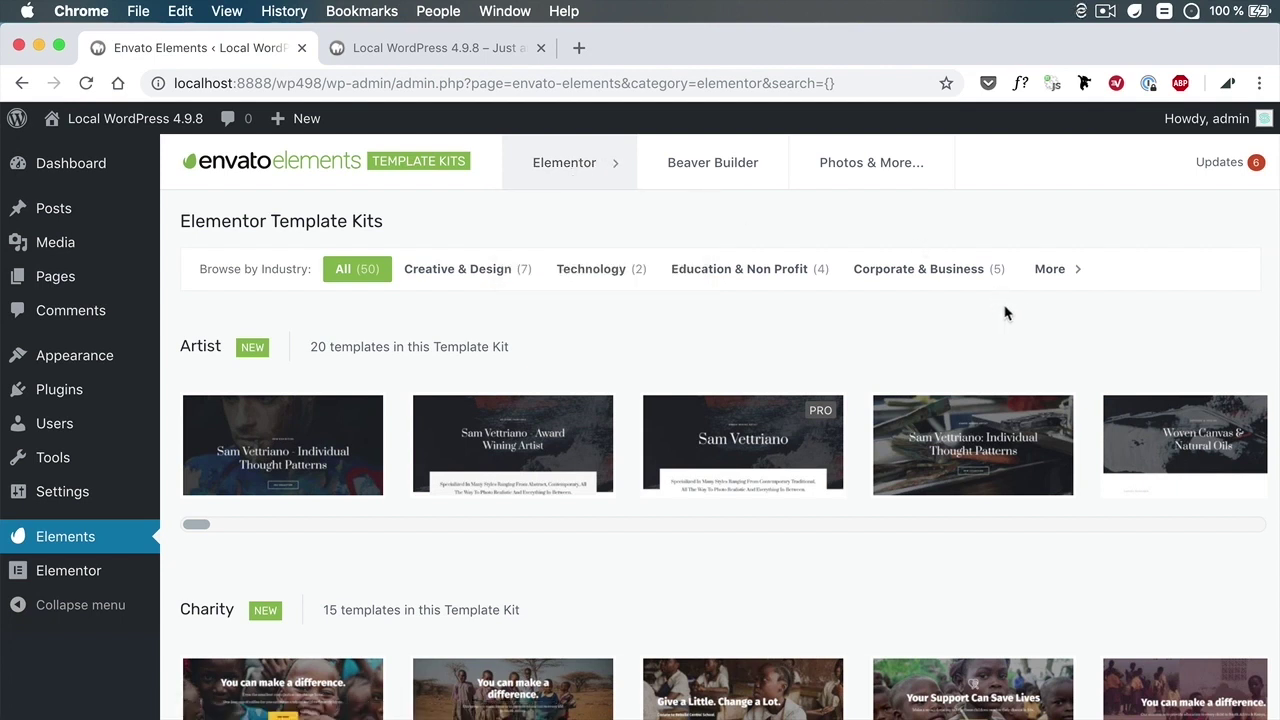
mouse_move(1055, 280)
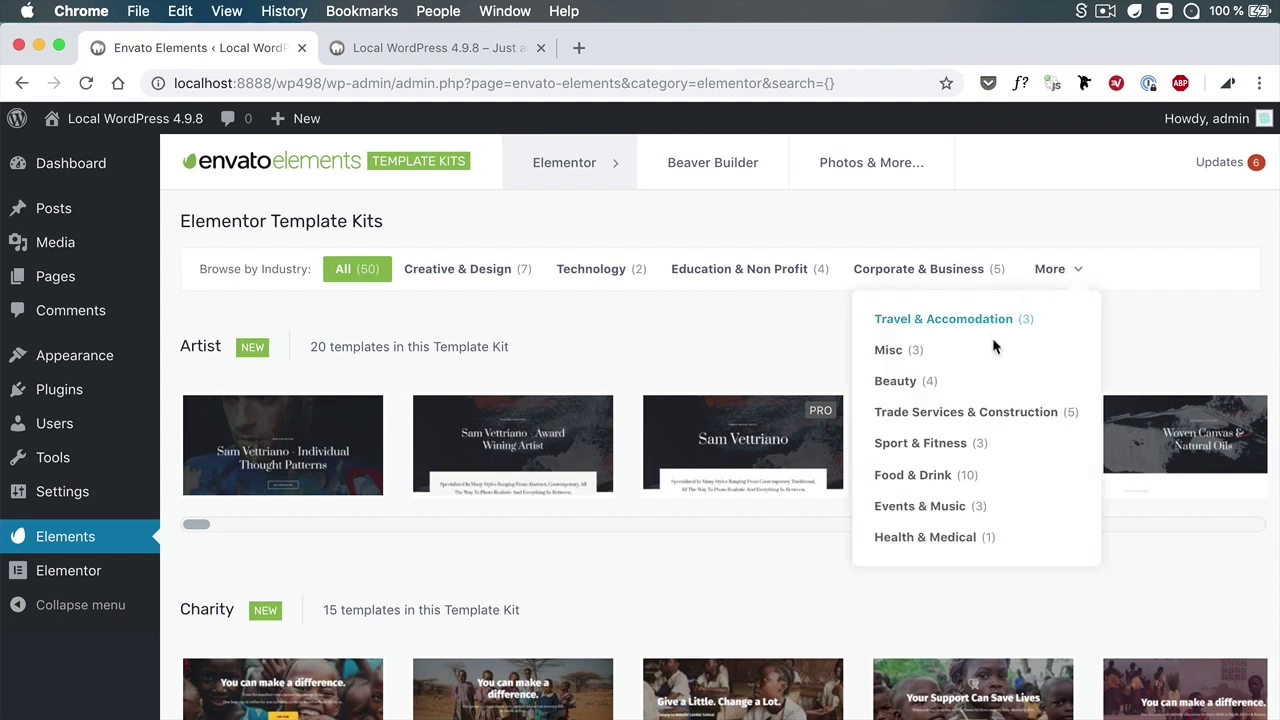
click(941, 472)
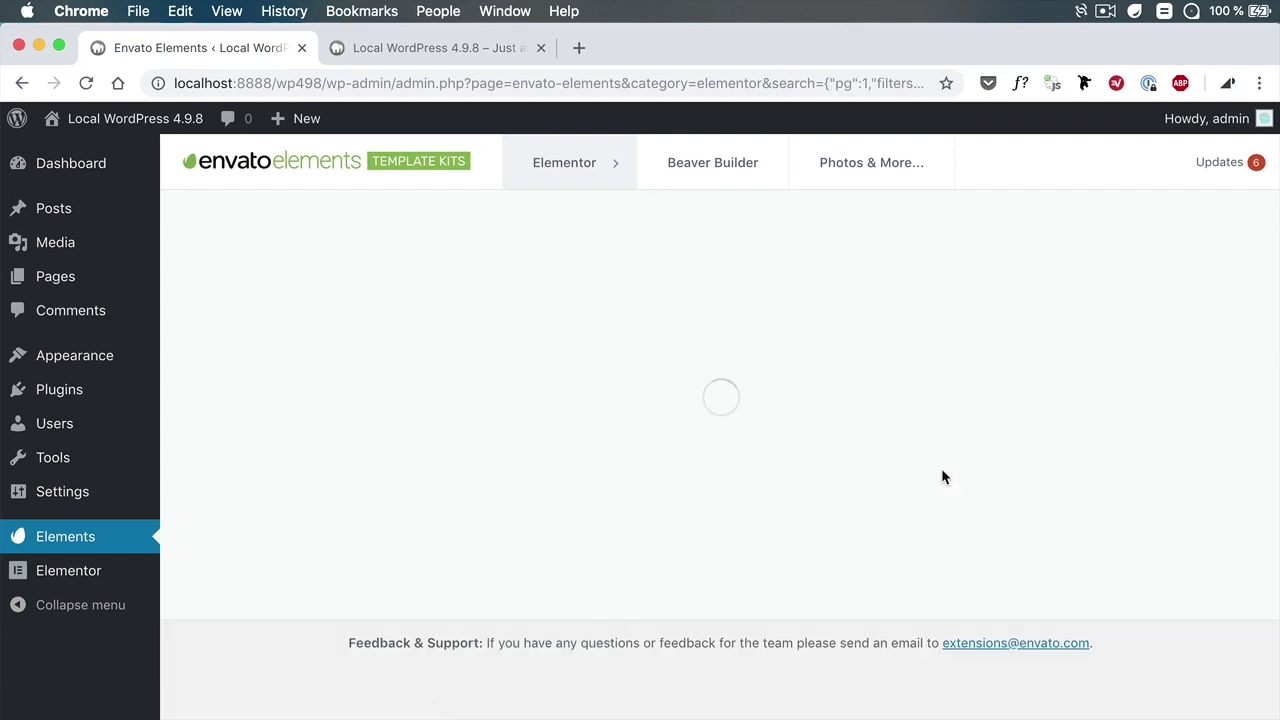
scroll(449, 320, down, 10)
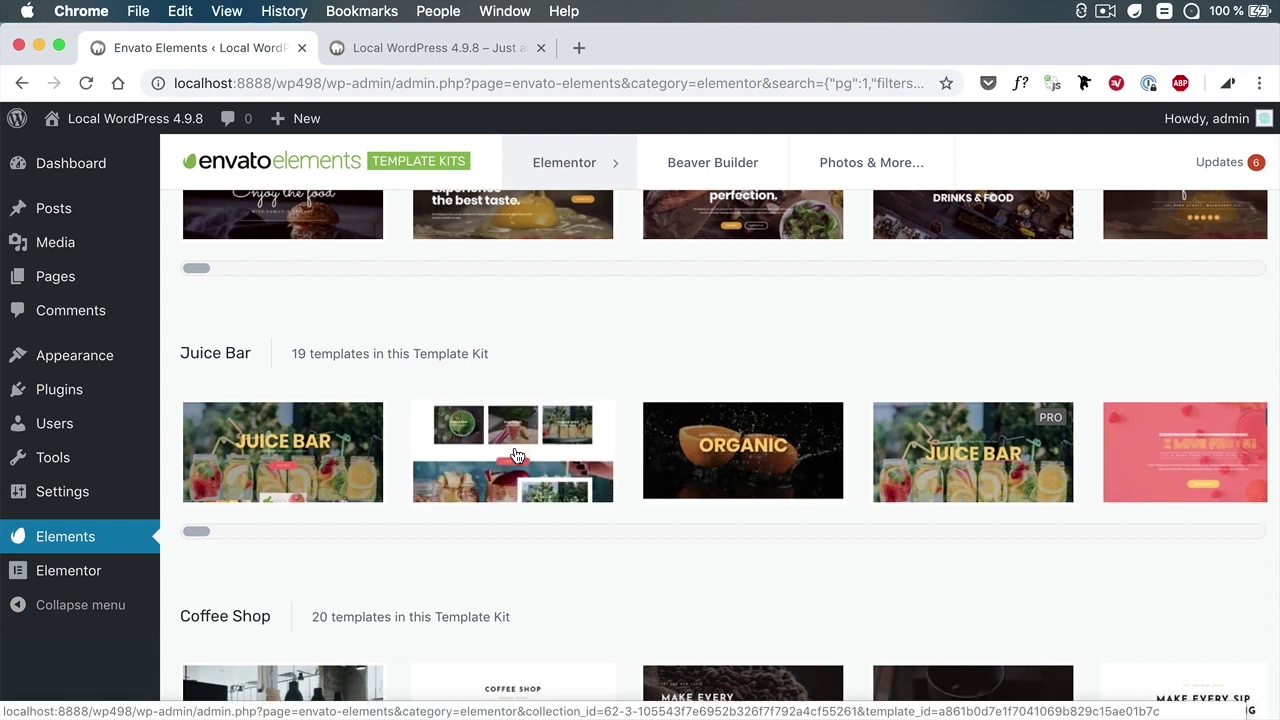
Step: Create a draft page named "Homepage" from the Home 6 template of the Juice Bar template kit
scroll(517, 456, right, 5)
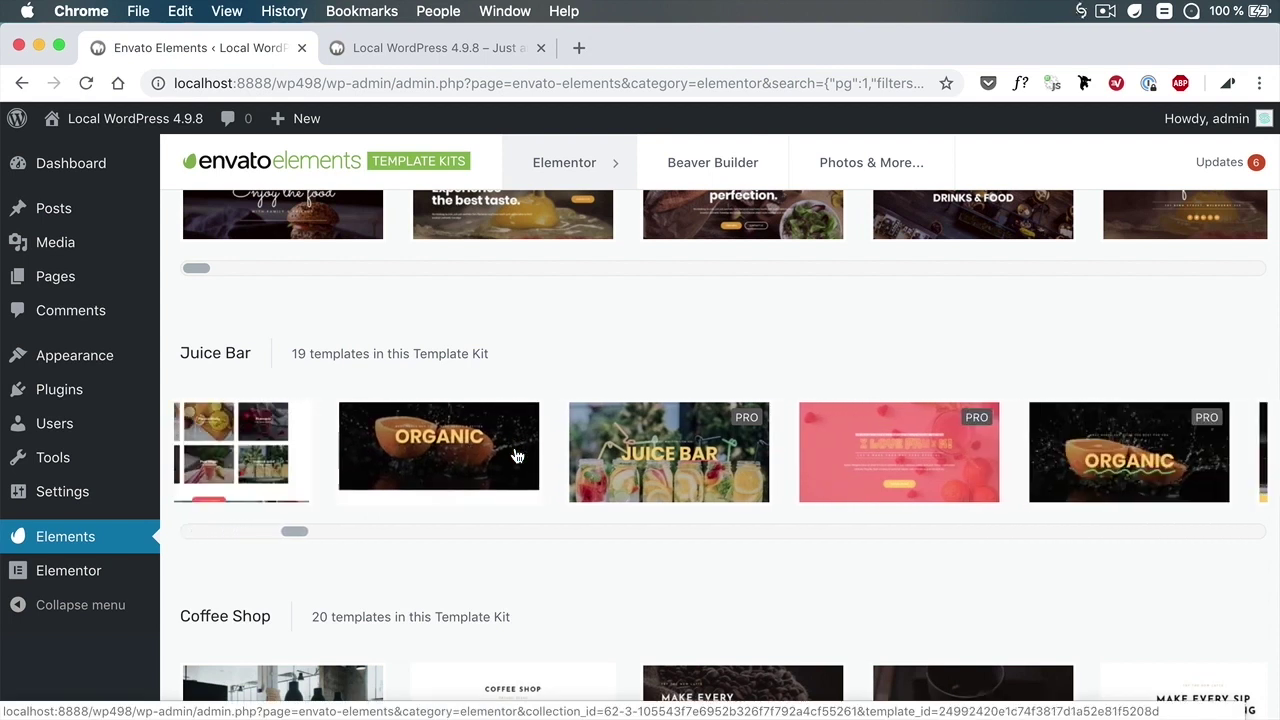
click(517, 456)
scroll(663, 444, down, 3)
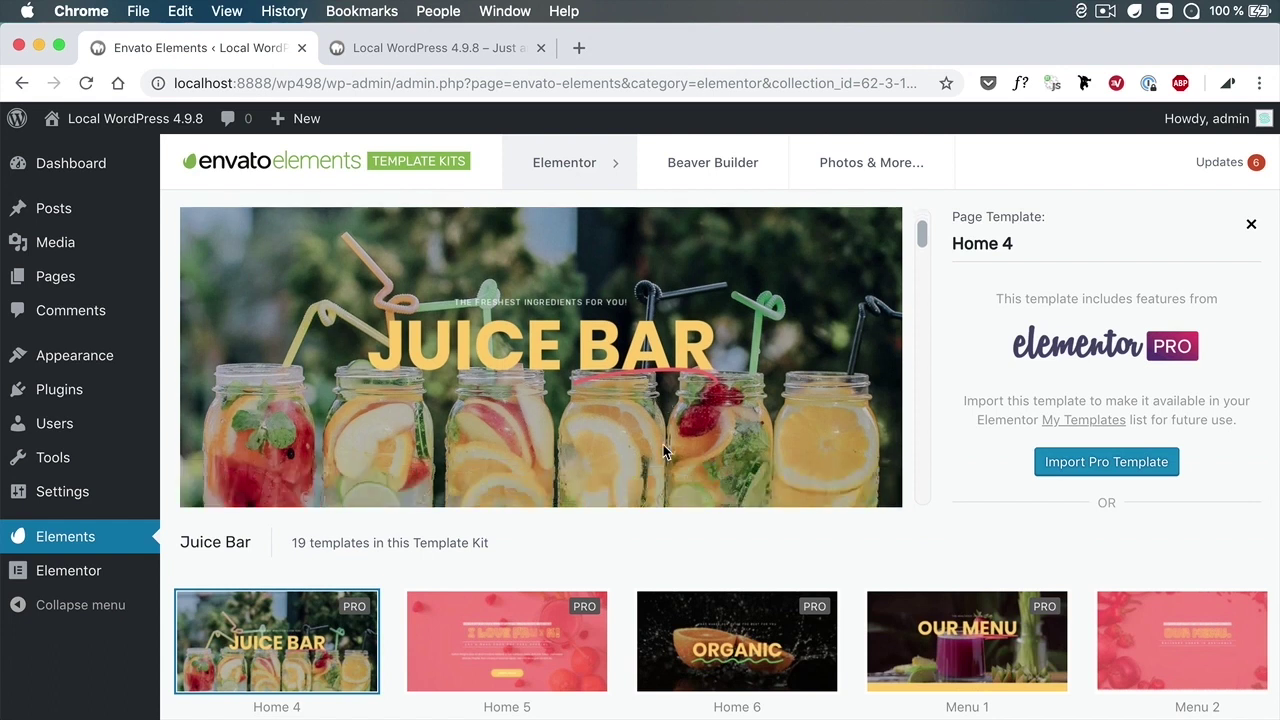
click(729, 658)
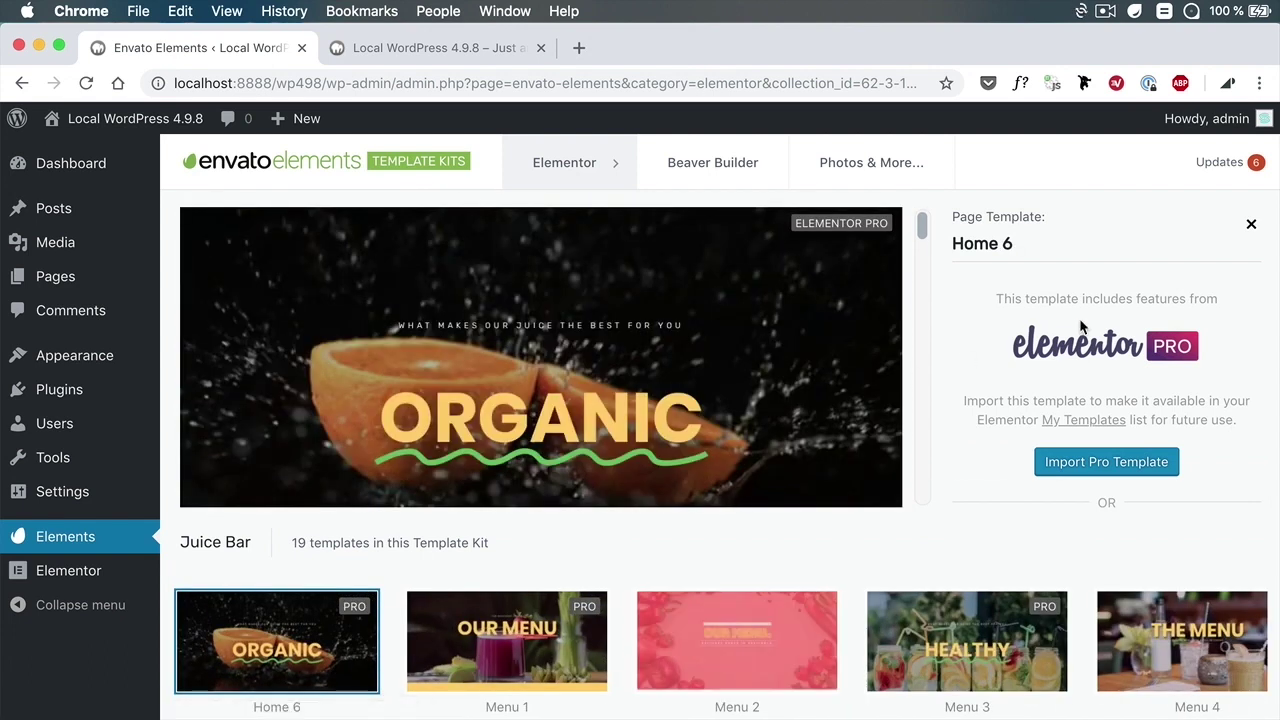
scroll(1079, 319, down, 3)
click(1030, 447)
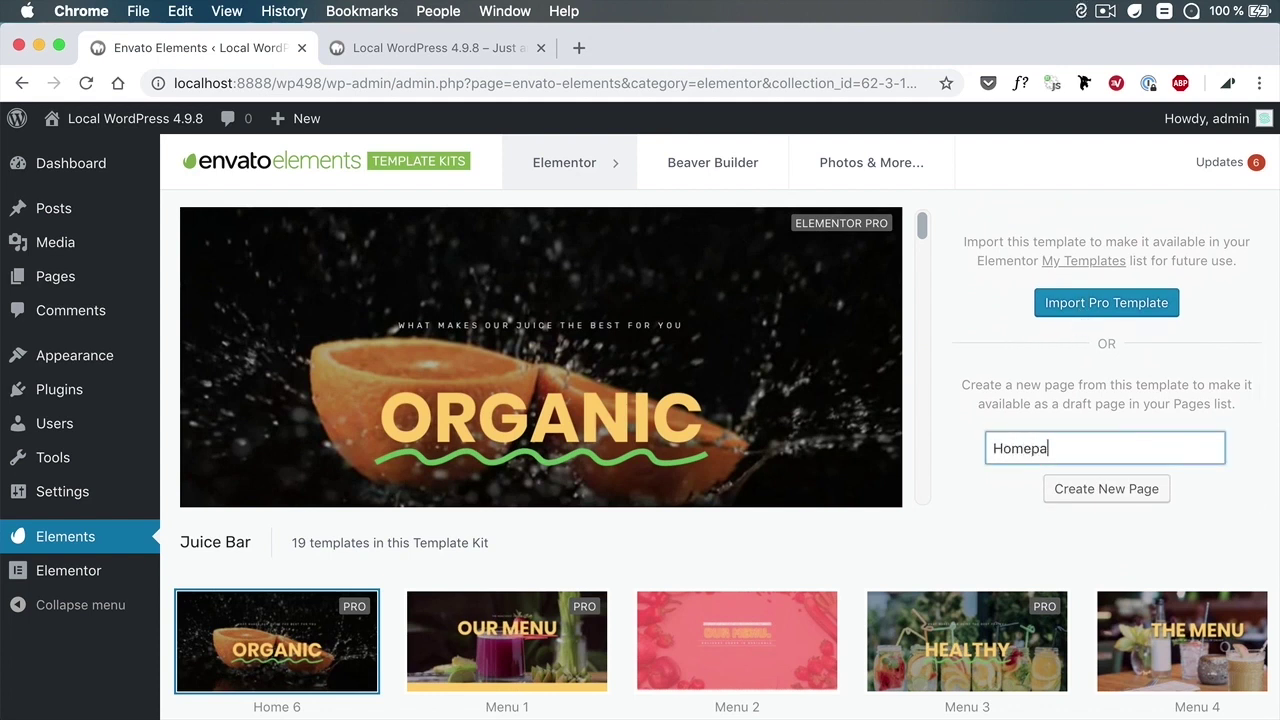
click(1090, 494)
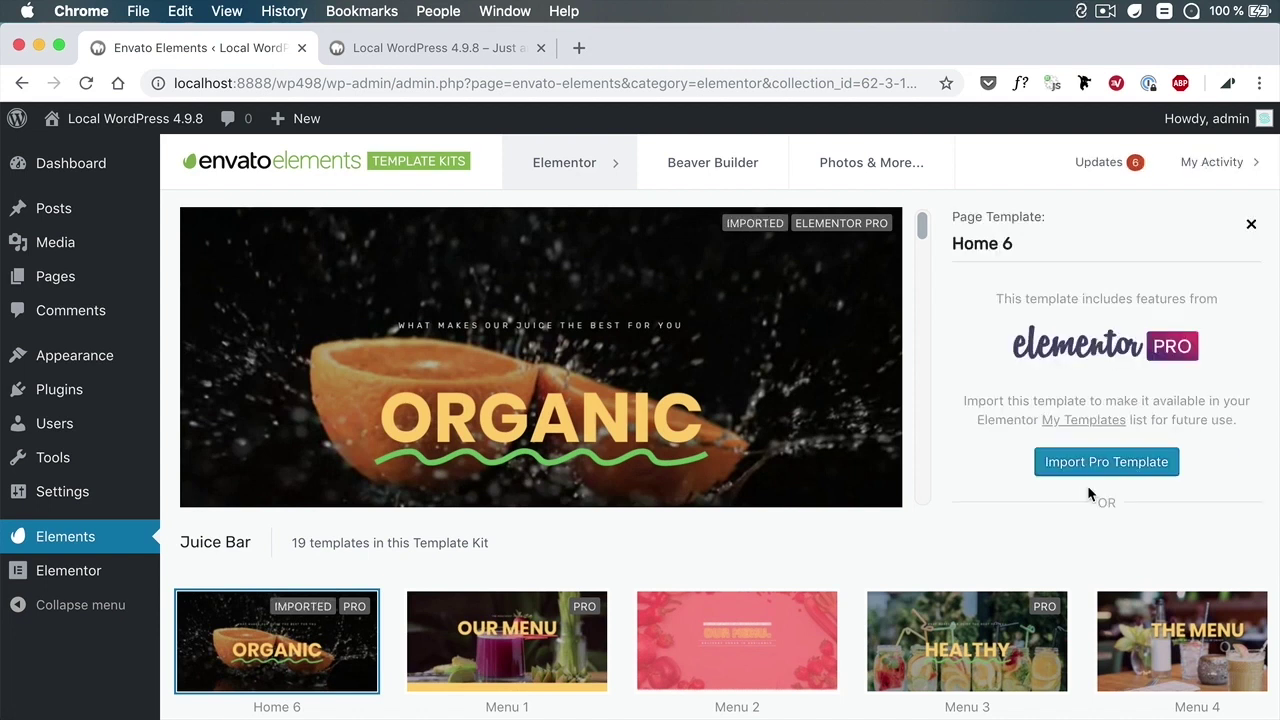
Step: Preview the Homepage draft from the pages list in a new browser tab and look through its full layout
click(58, 278)
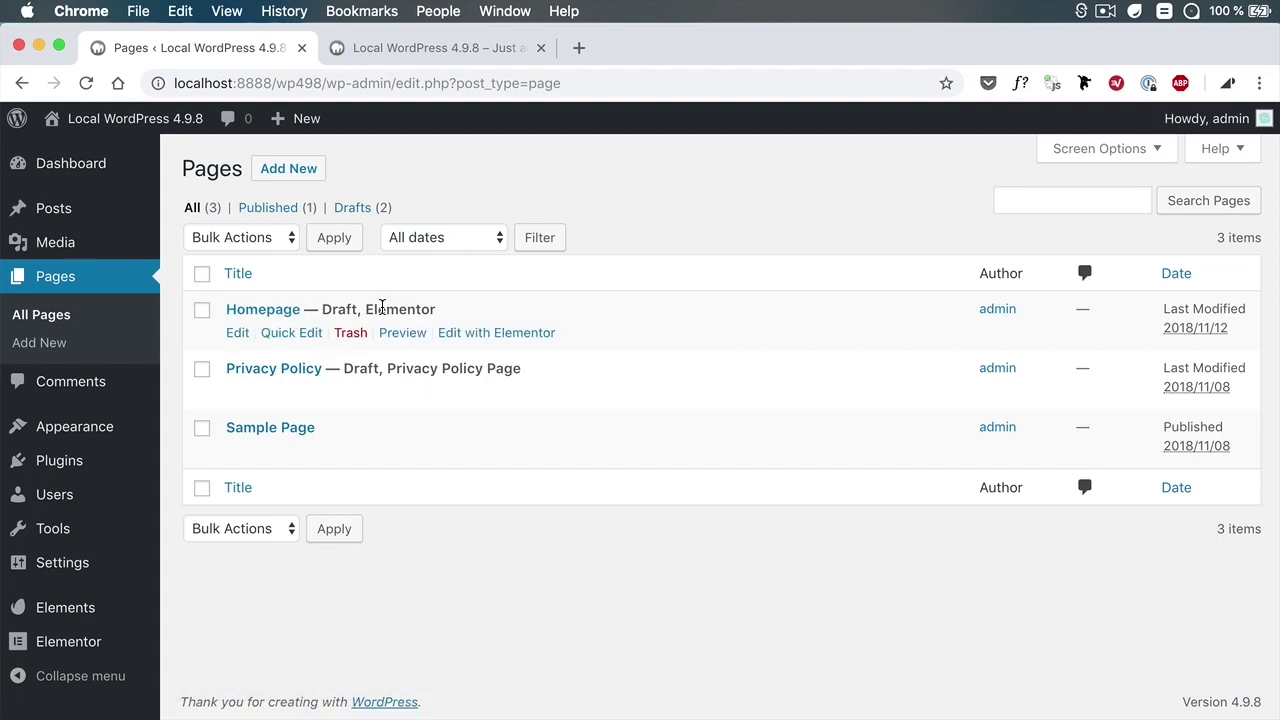
right_click(403, 341)
click(440, 342)
click(407, 58)
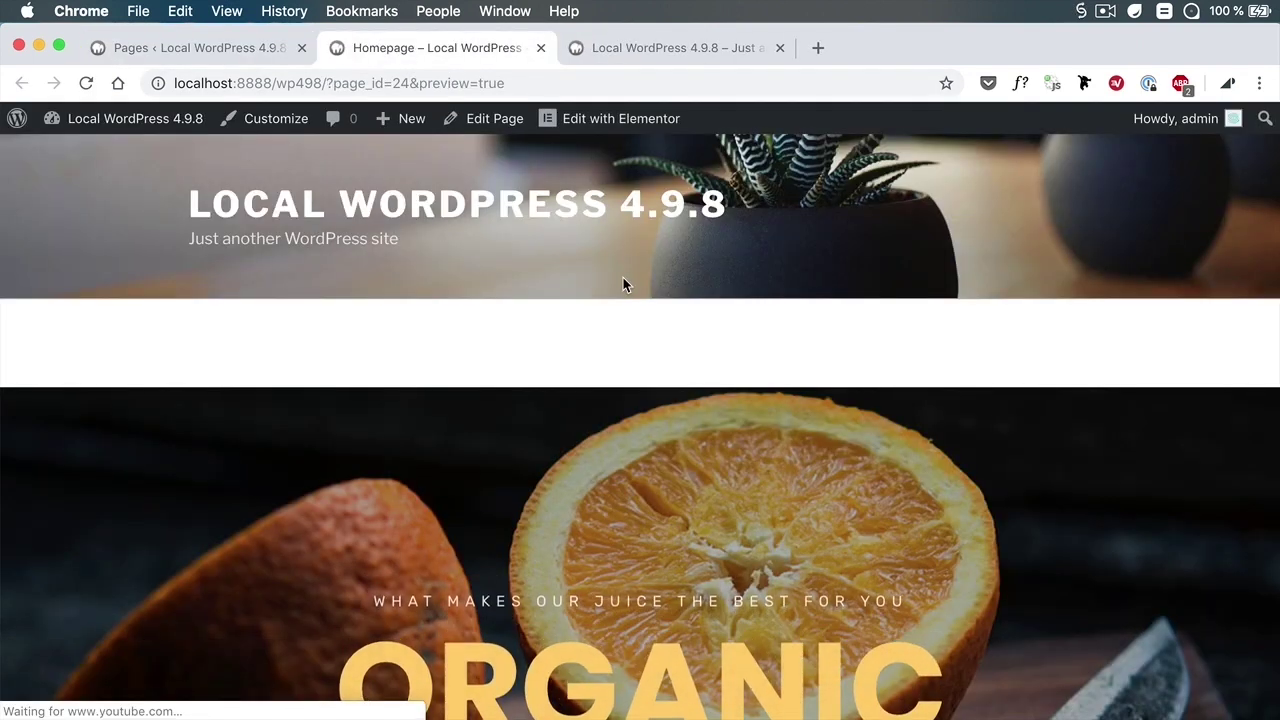
scroll(623, 284, down, 5)
scroll(623, 277, down, 15)
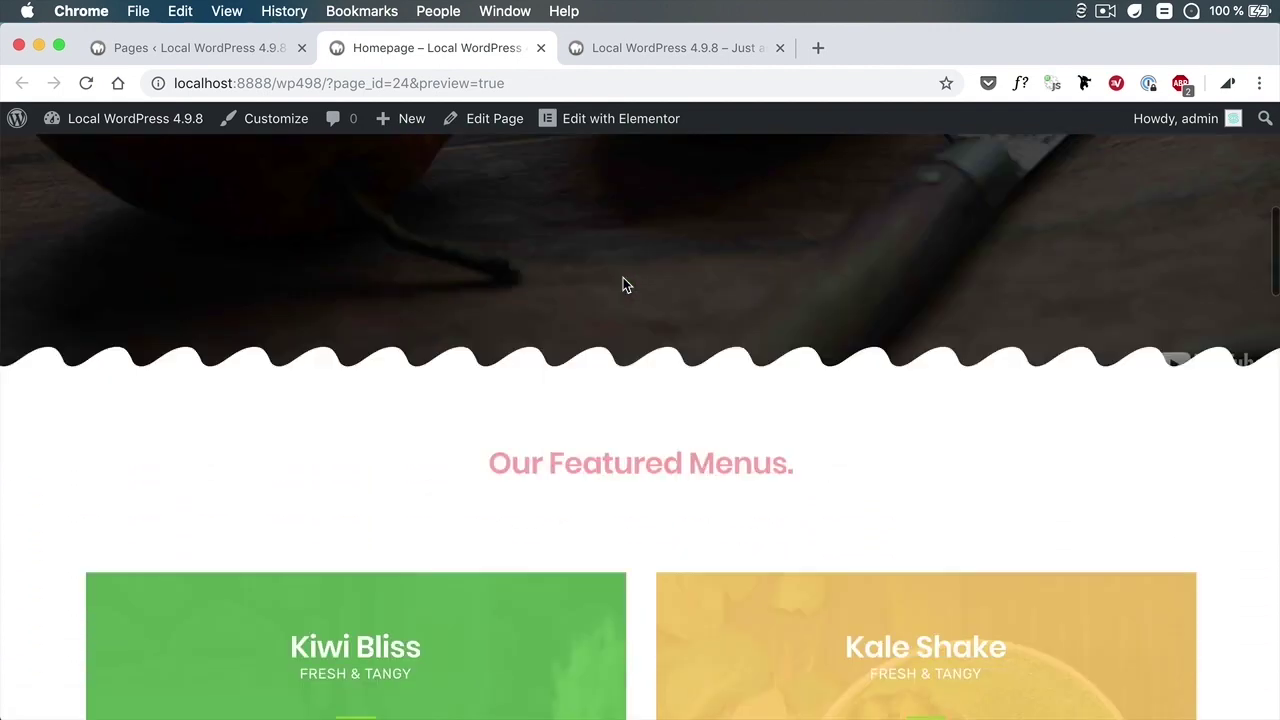
scroll(622, 276, down, 12)
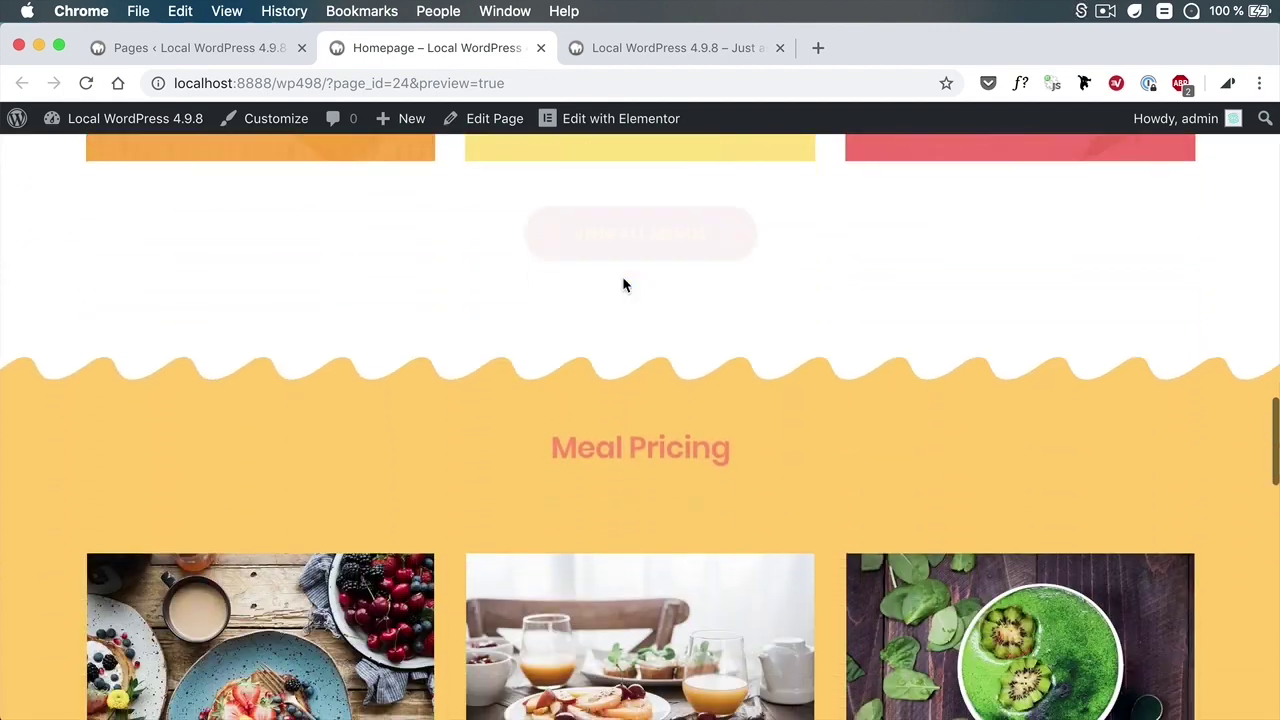
scroll(622, 276, down, 10)
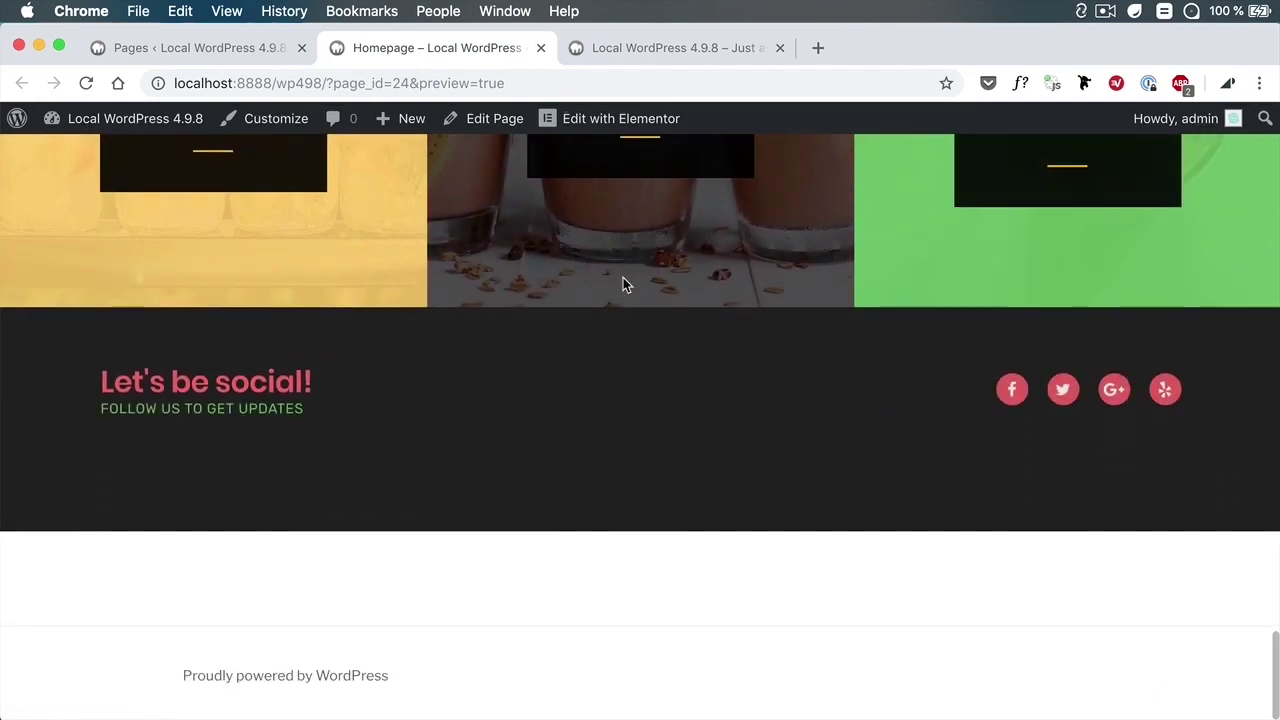
scroll(623, 277, up, 10)
scroll(622, 276, up, 12)
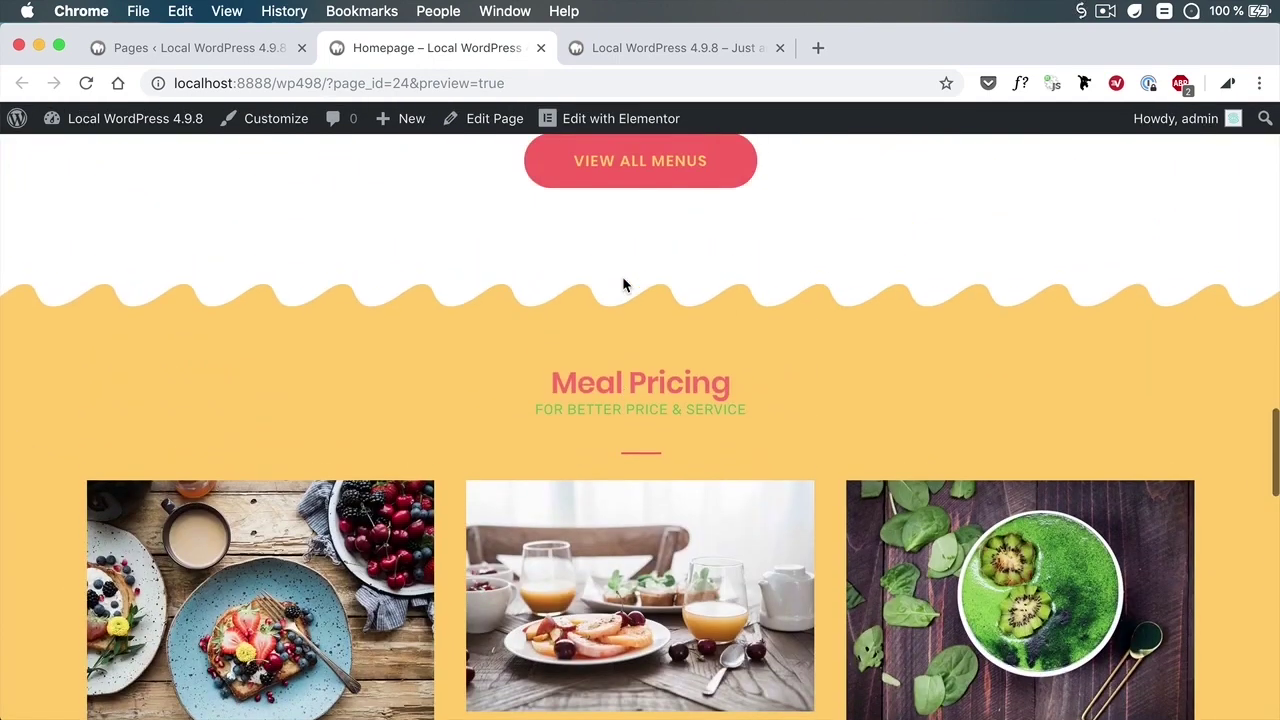
scroll(622, 283, up, 10)
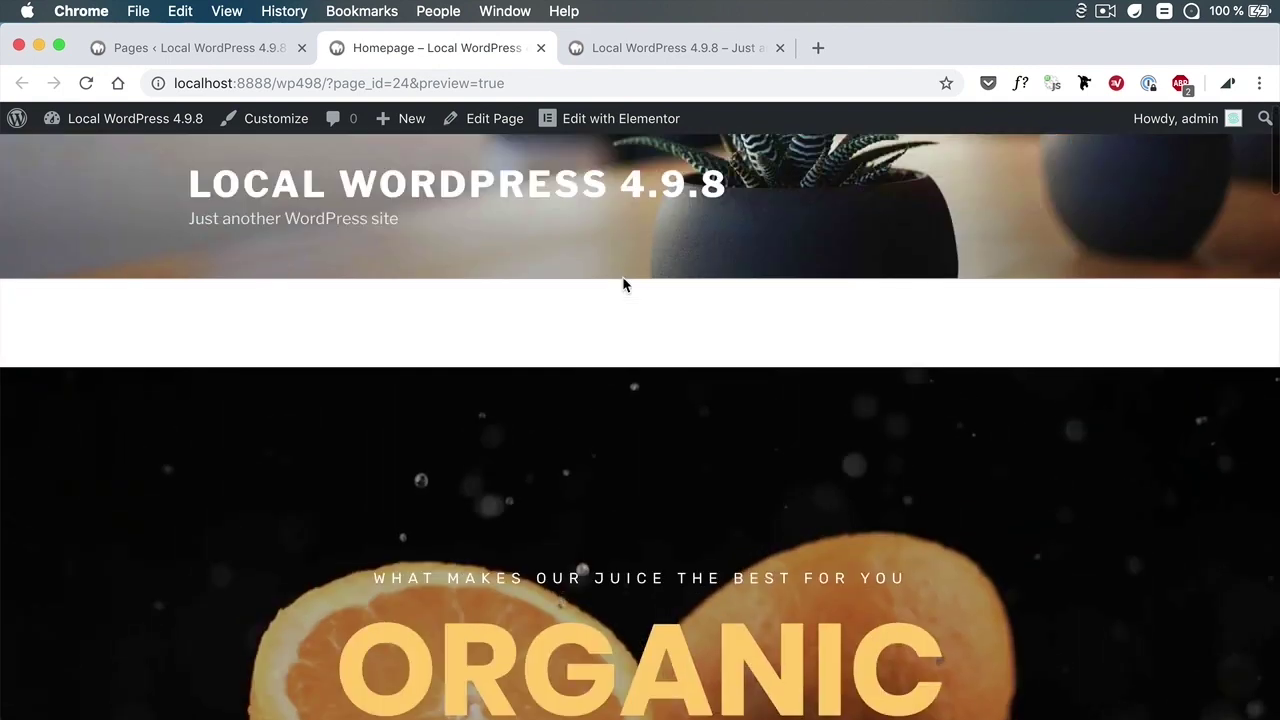
Step: Return to the Food & Drink template kits in Envato Elements and browse the Juice Bar kit to its menu page templates
click(251, 49)
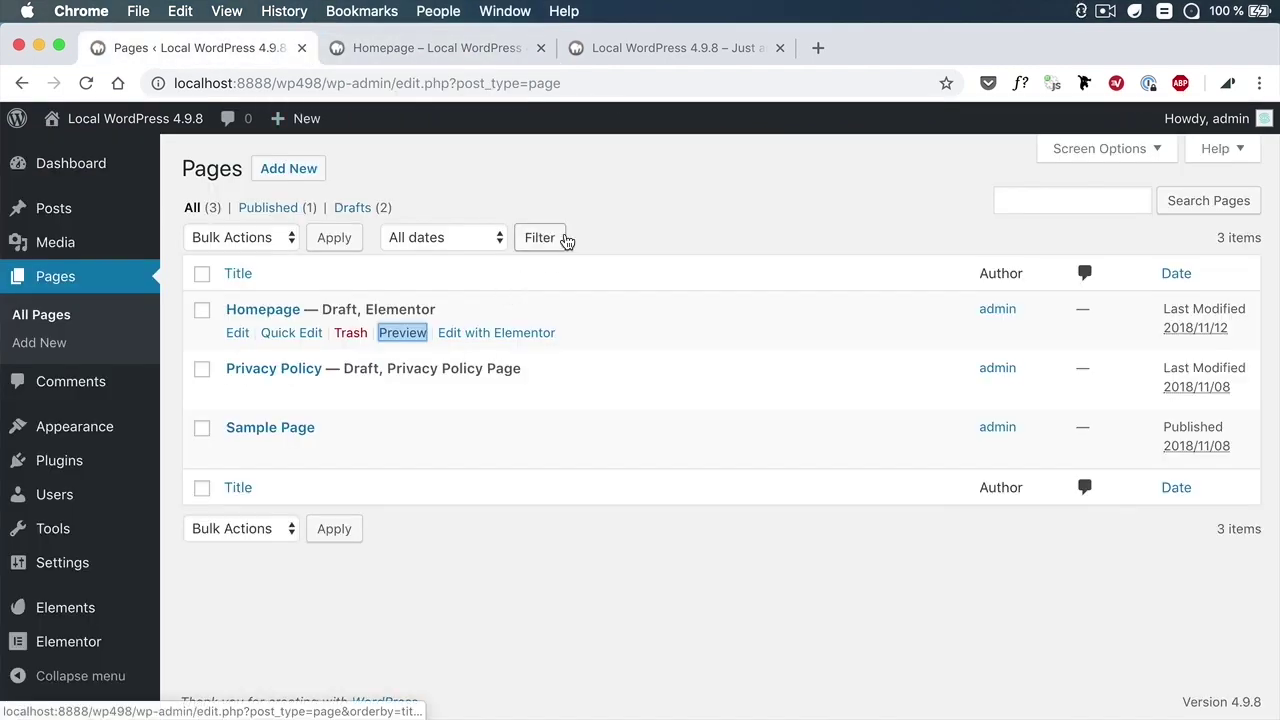
click(58, 609)
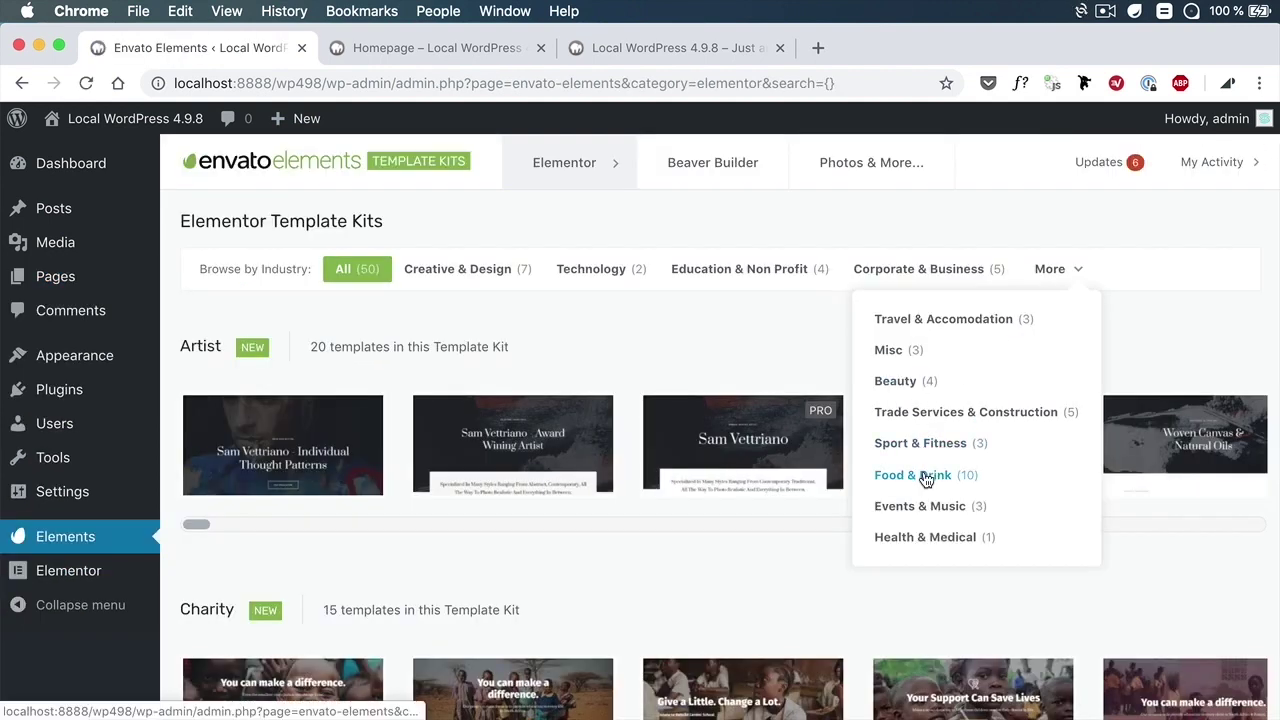
click(913, 475)
scroll(577, 432, down, 5)
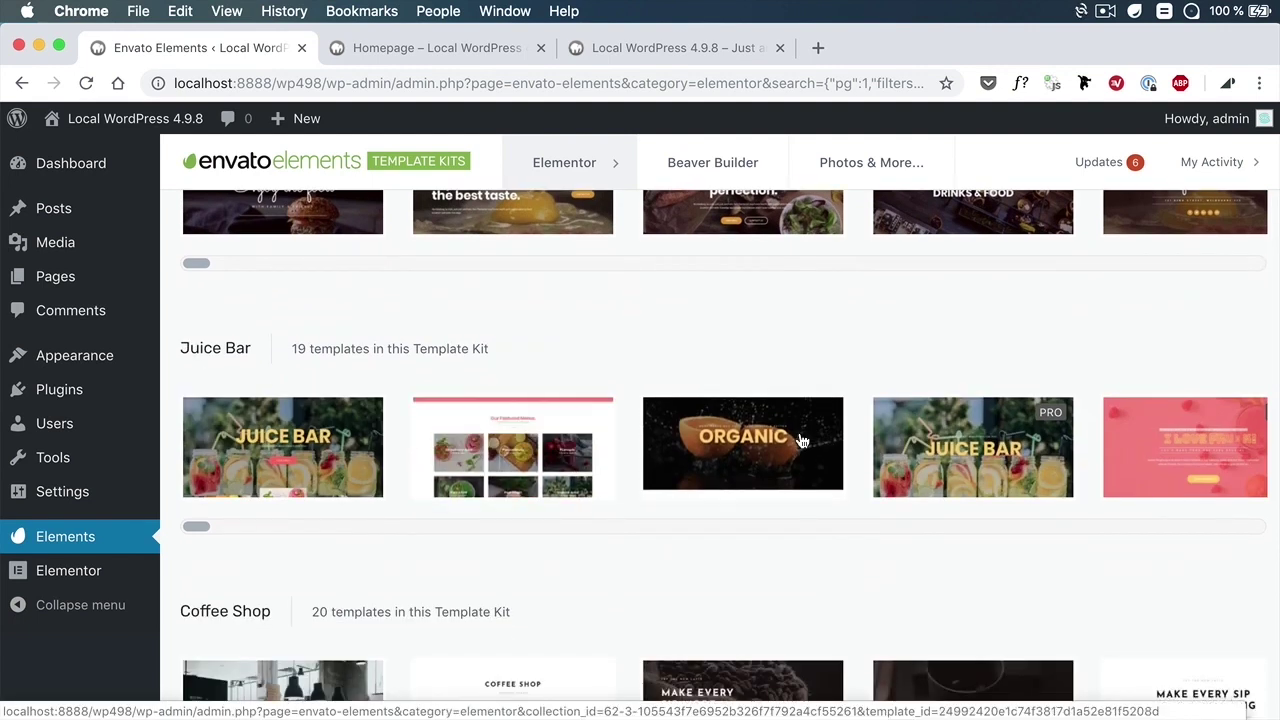
scroll(809, 440, right, 5)
scroll(809, 440, right, 5)
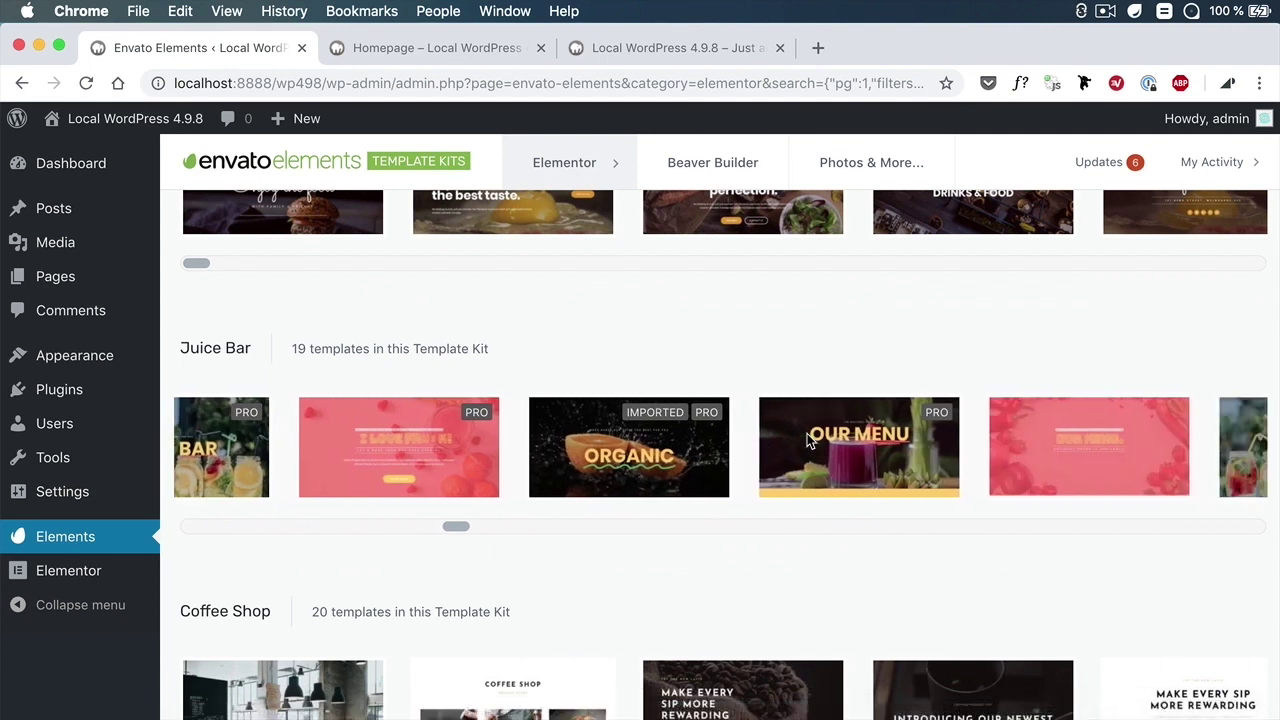
scroll(809, 440, right, 5)
scroll(809, 443, right, 1)
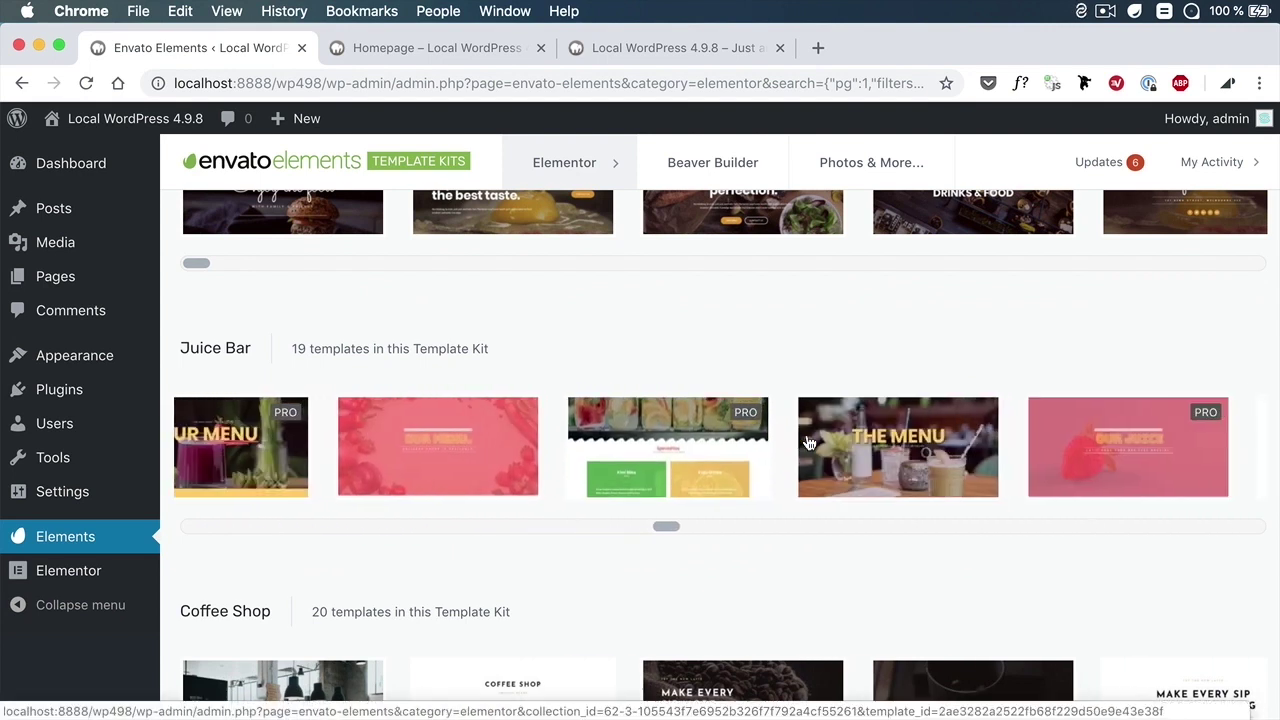
Step: Create a draft page named "Menu" from the Juice Bar kit's Menu 5 template
click(1115, 443)
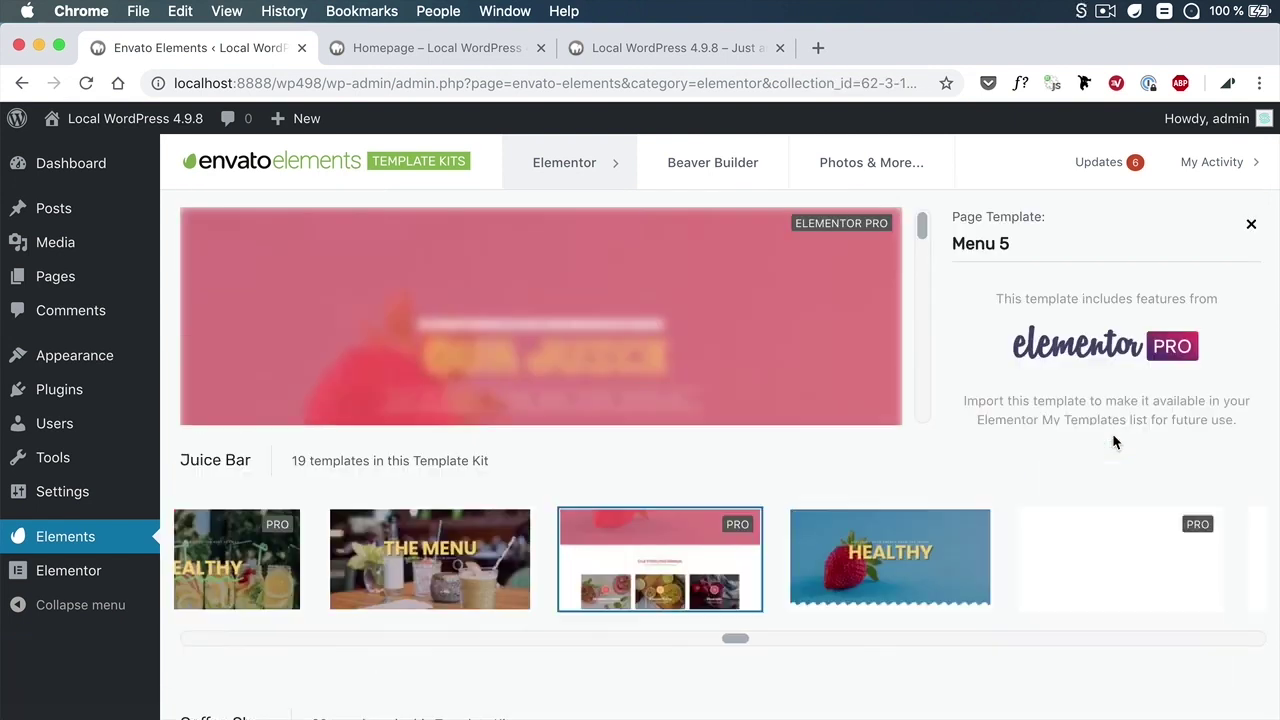
scroll(1161, 342, down, 3)
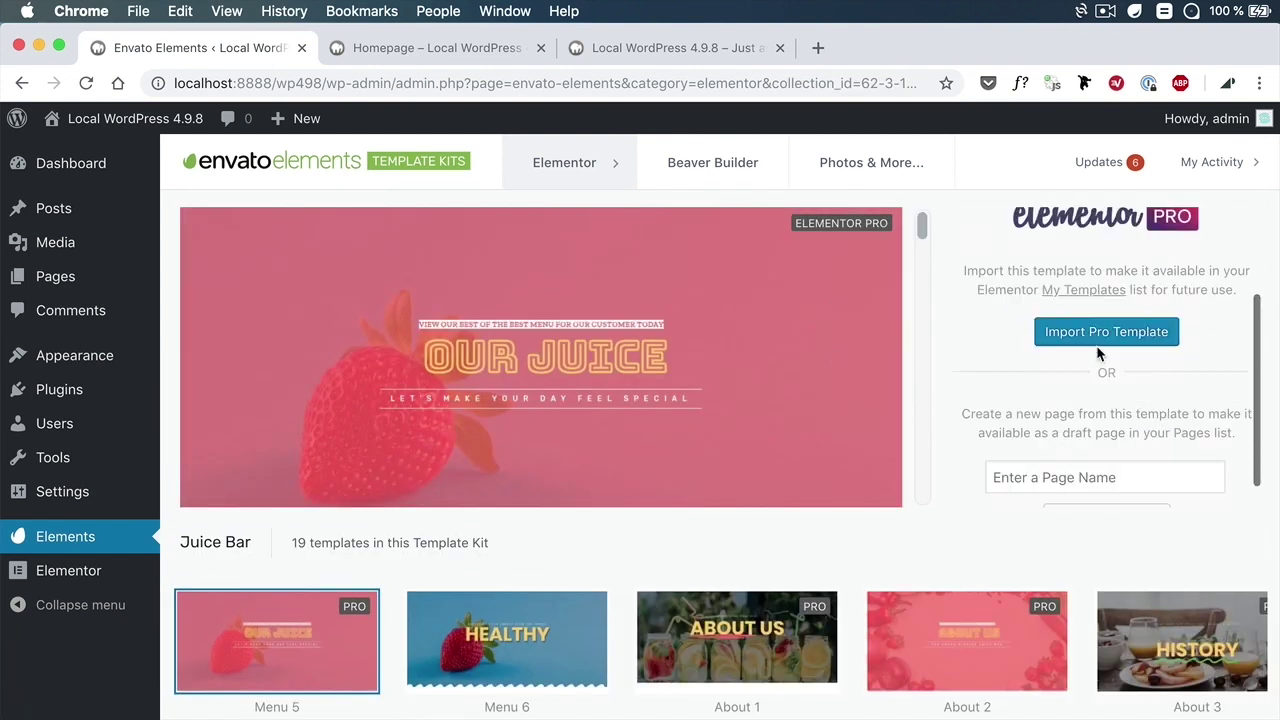
click(1060, 446)
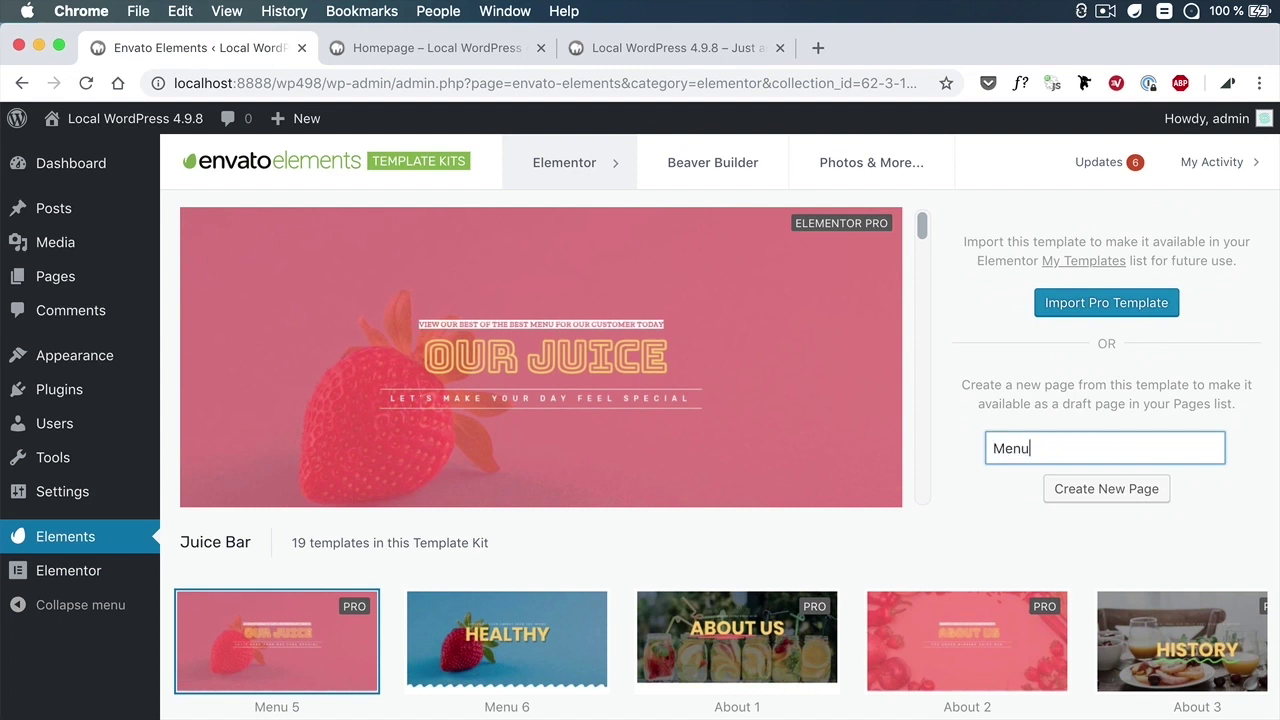
click(1105, 490)
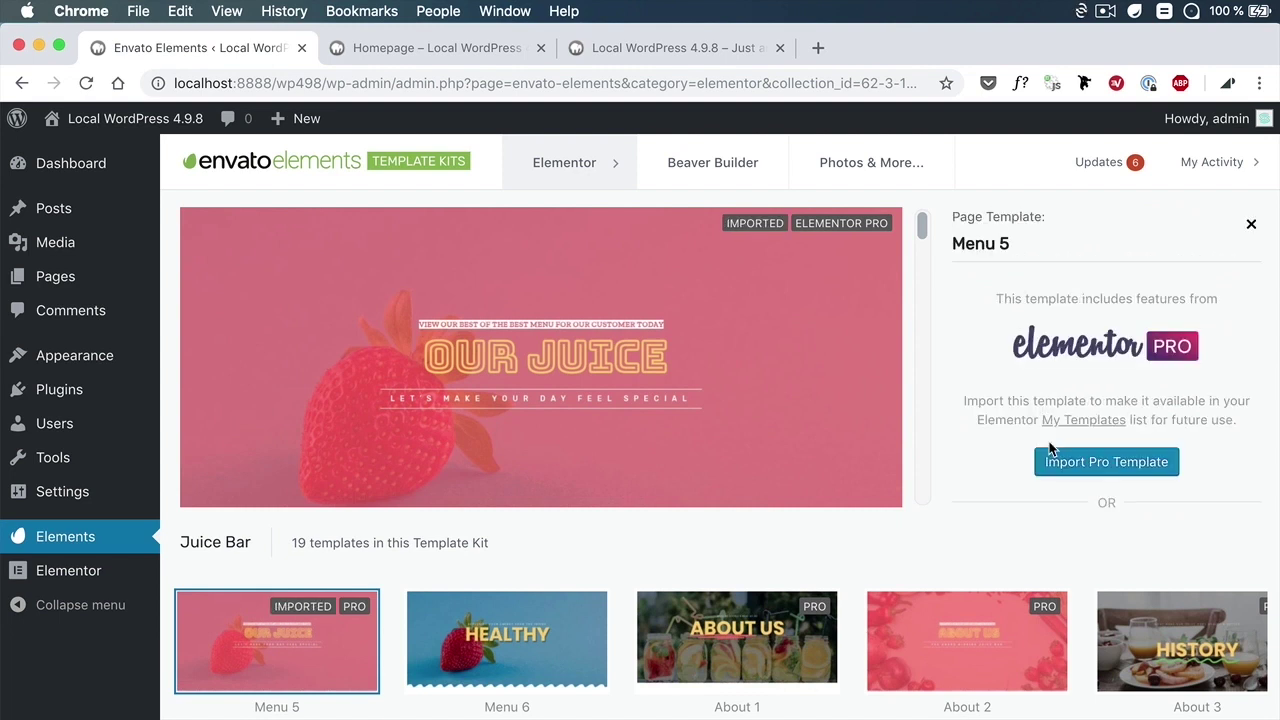
Step: Name and create a draft about page from the Juice Bar kit's About 1 template
scroll(1017, 420, down, 3)
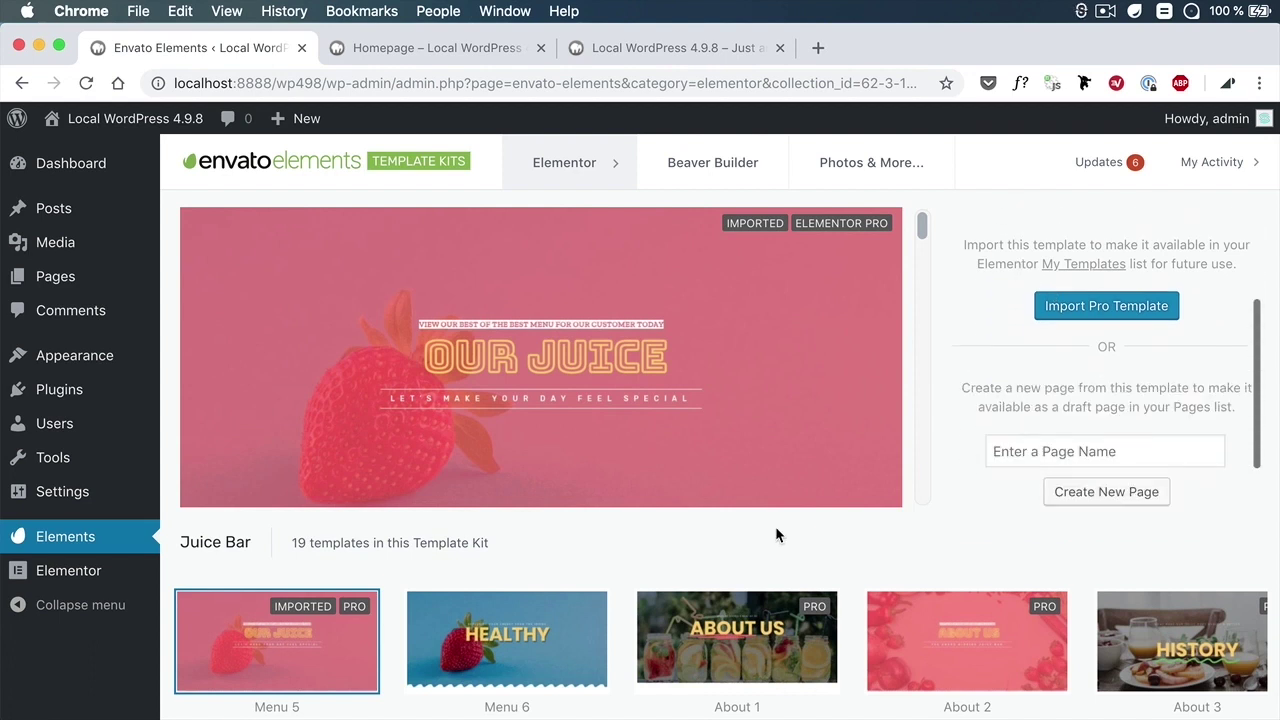
click(756, 640)
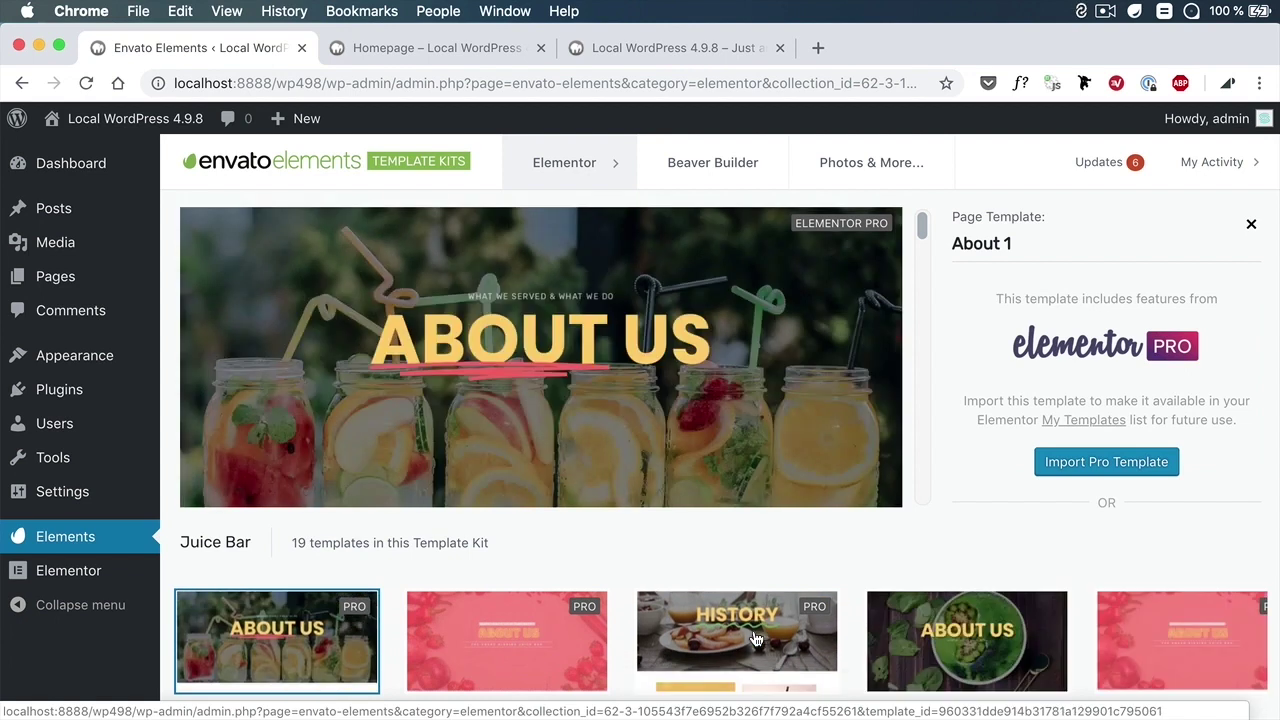
scroll(1148, 355, down, 3)
click(1057, 448)
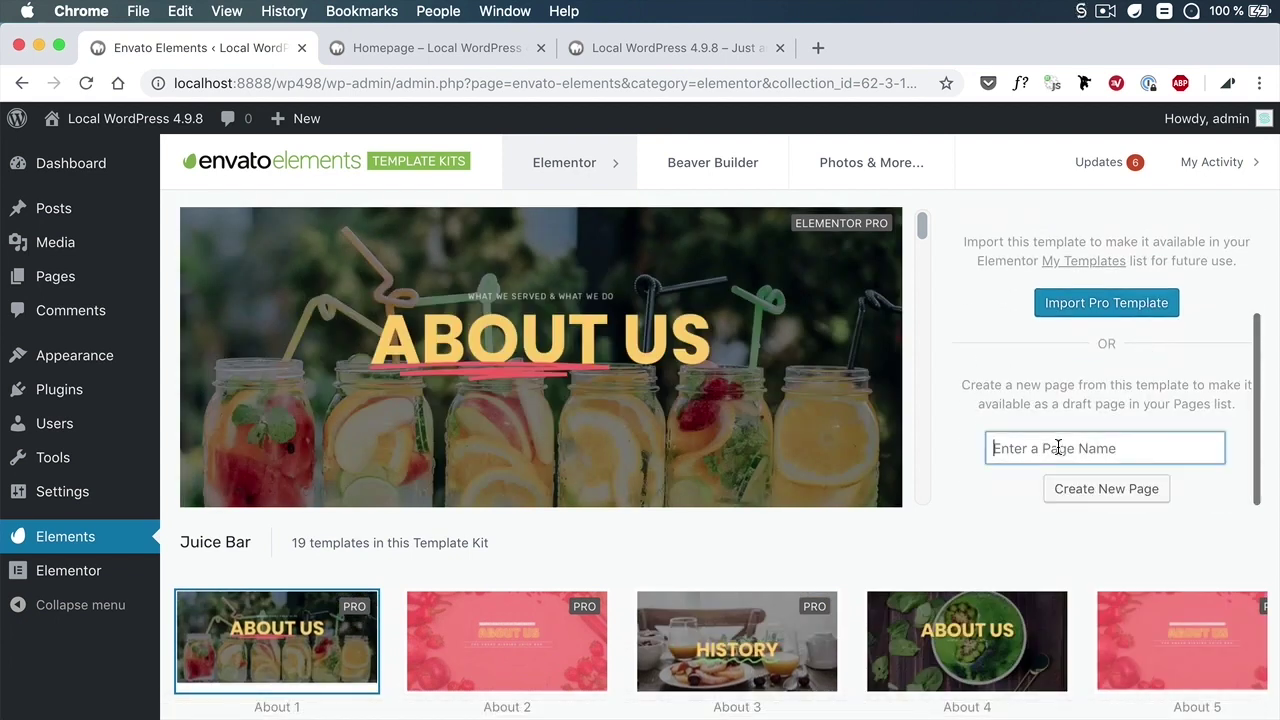
click(1106, 488)
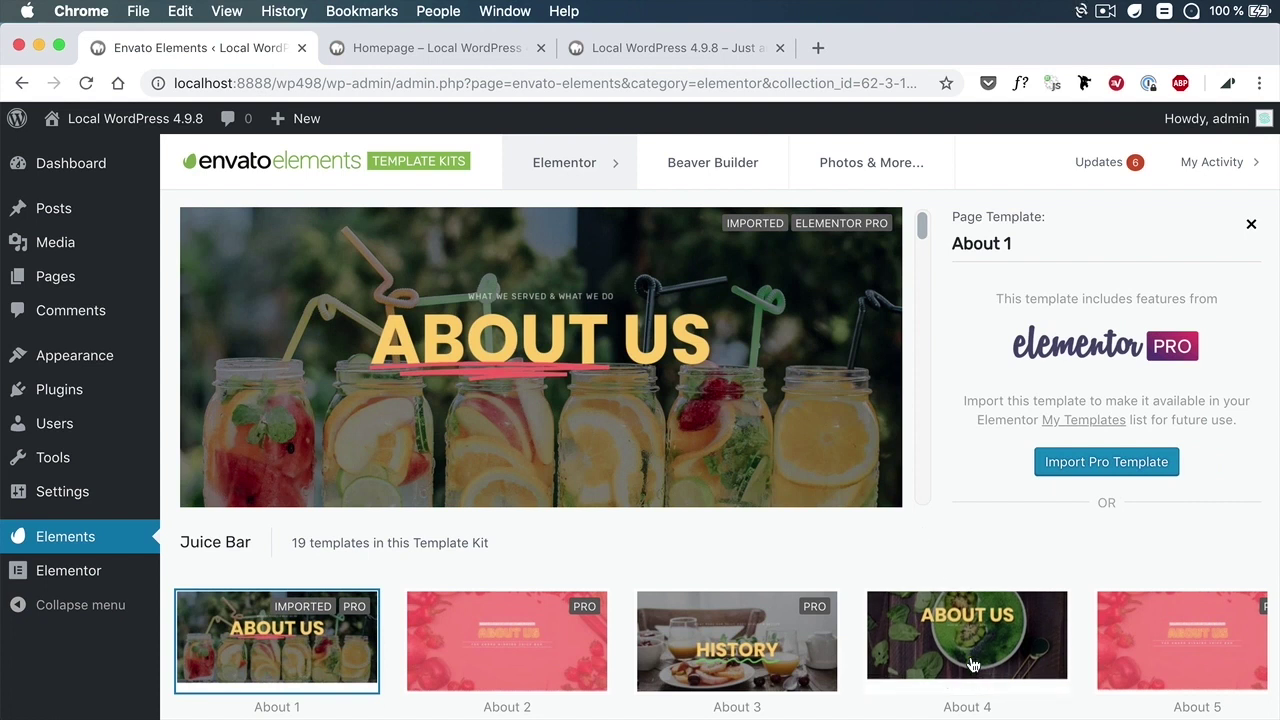
Step: Create a draft page named "Contact Us" from the Juice Bar kit's Contact 2 template
scroll(967, 658, right, 5)
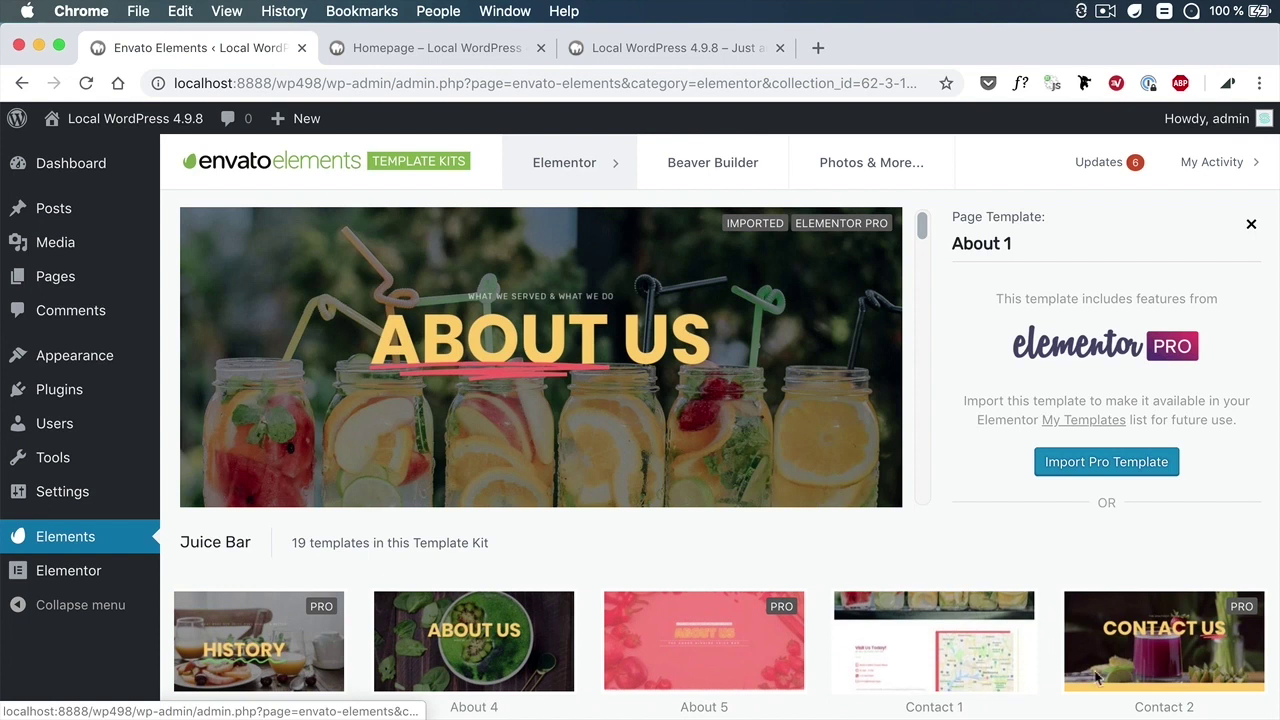
click(1151, 636)
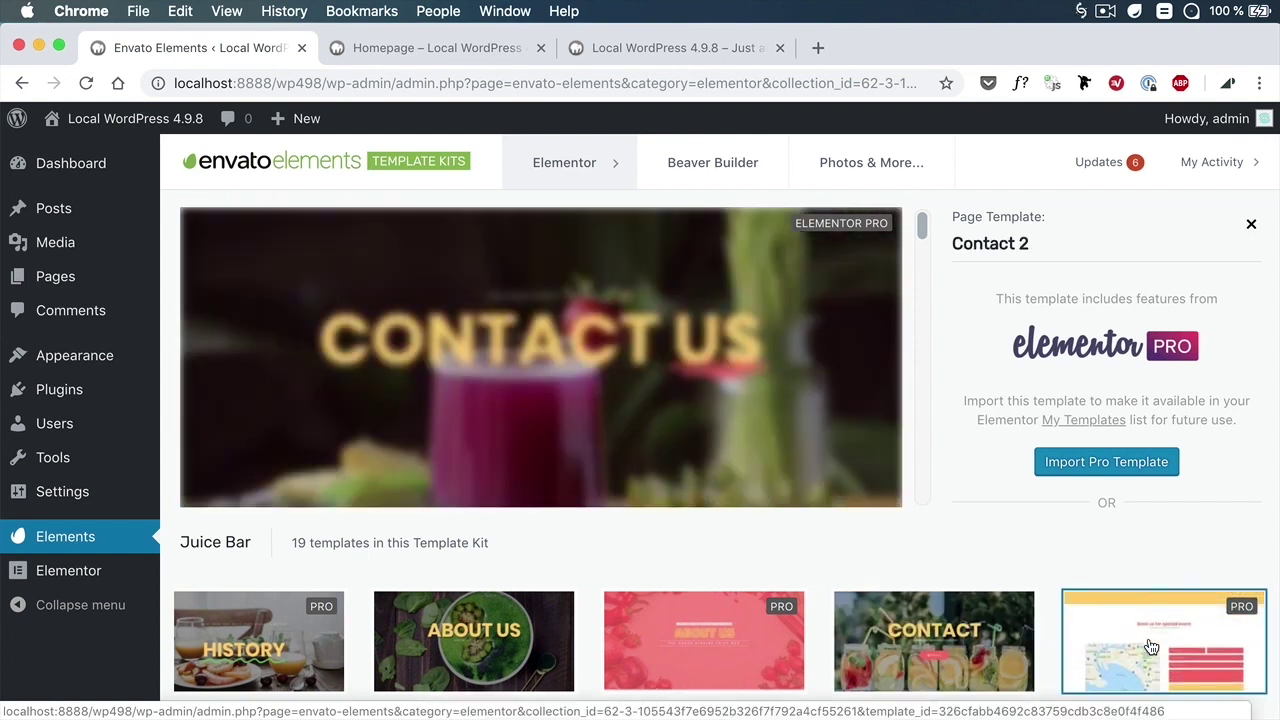
scroll(1080, 326, down, 3)
click(1069, 444)
text(Contact)
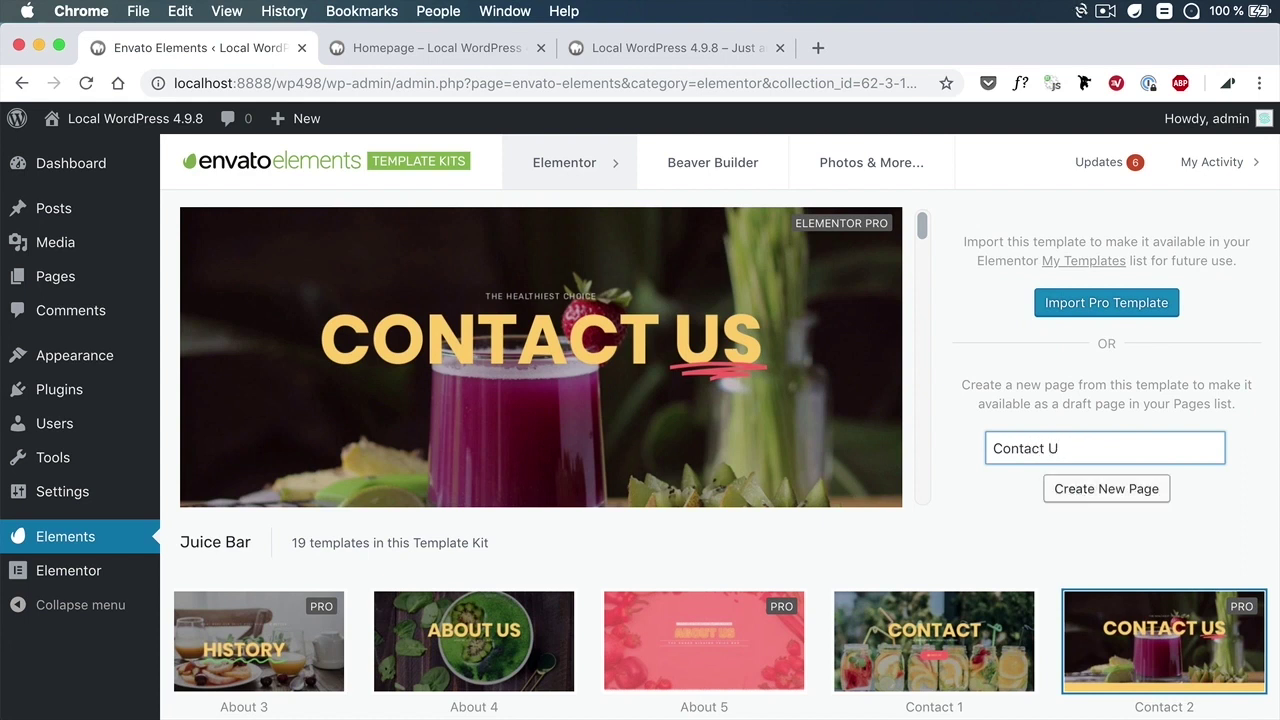
click(1090, 488)
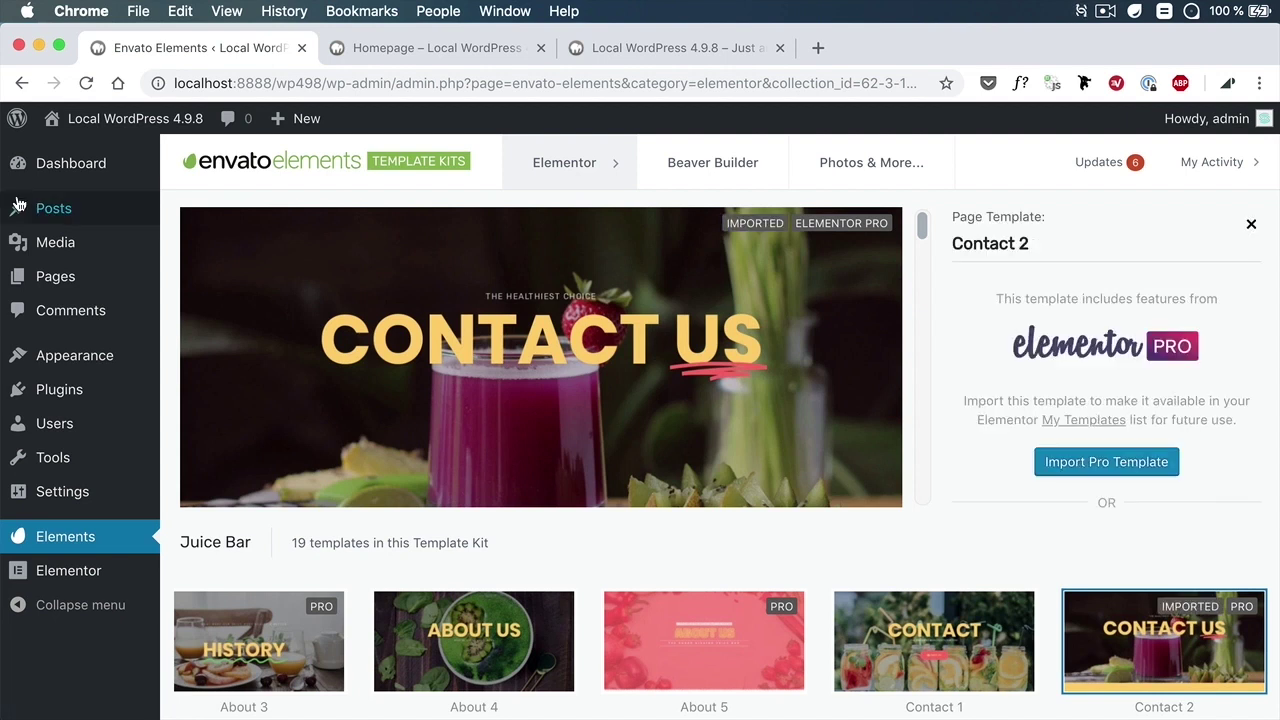
Step: Open the draft Homepage from the site's page list for editing with Elementor
click(60, 279)
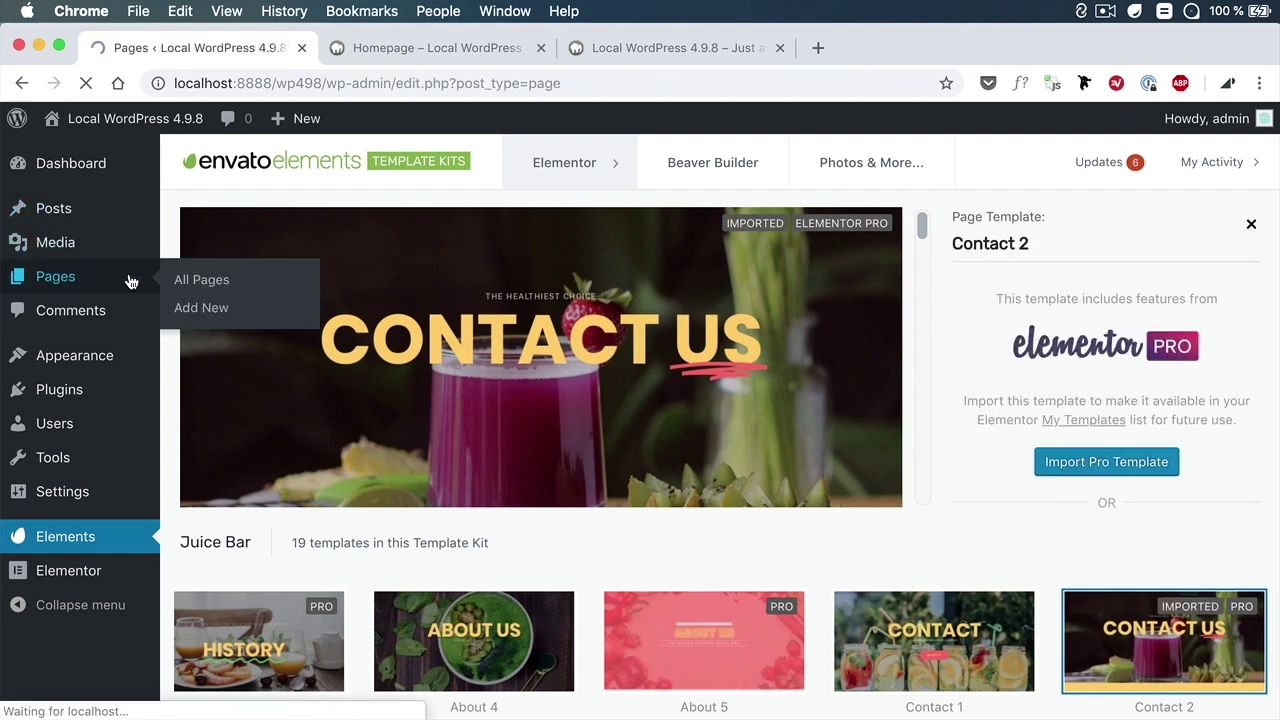
scroll(660, 298, down, 2)
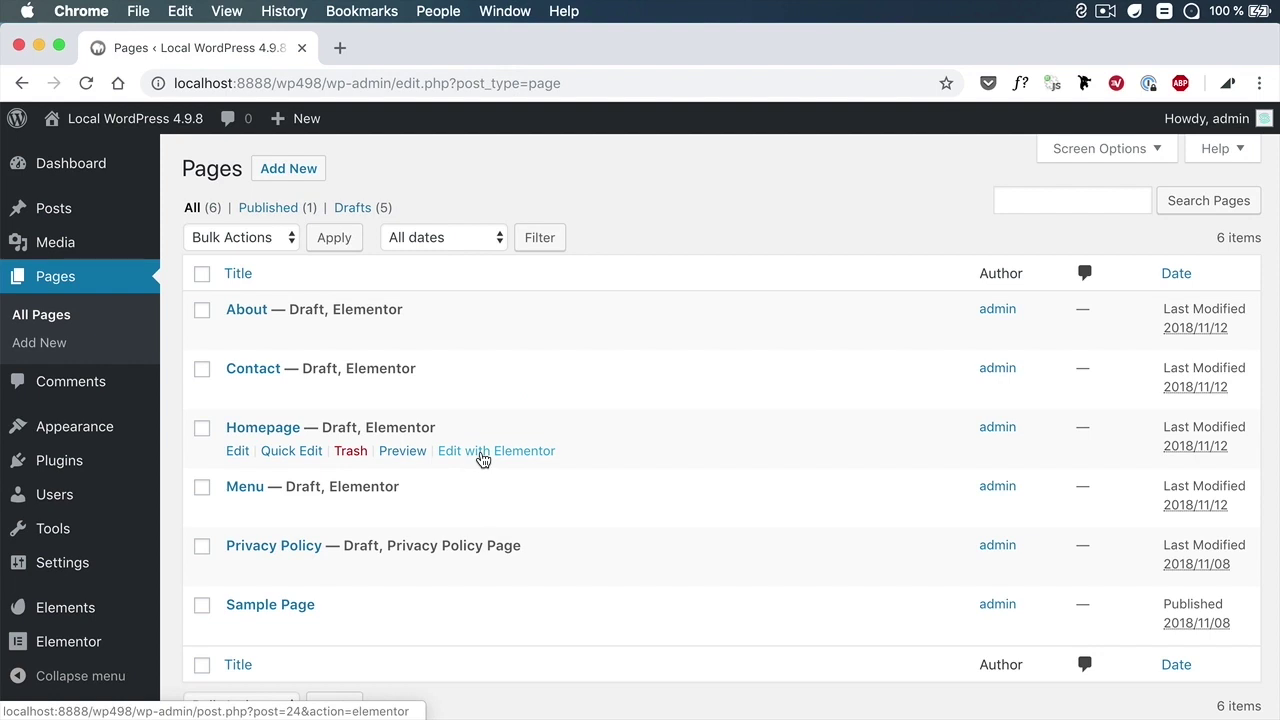
click(279, 430)
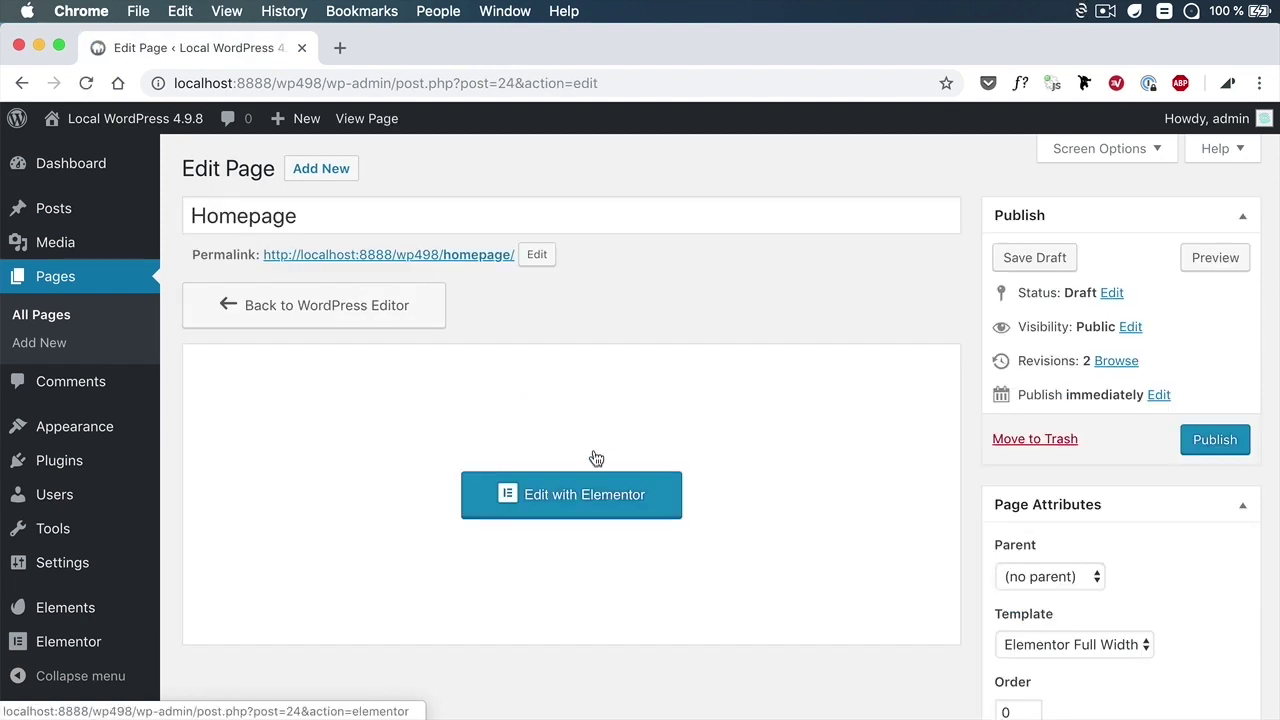
click(576, 502)
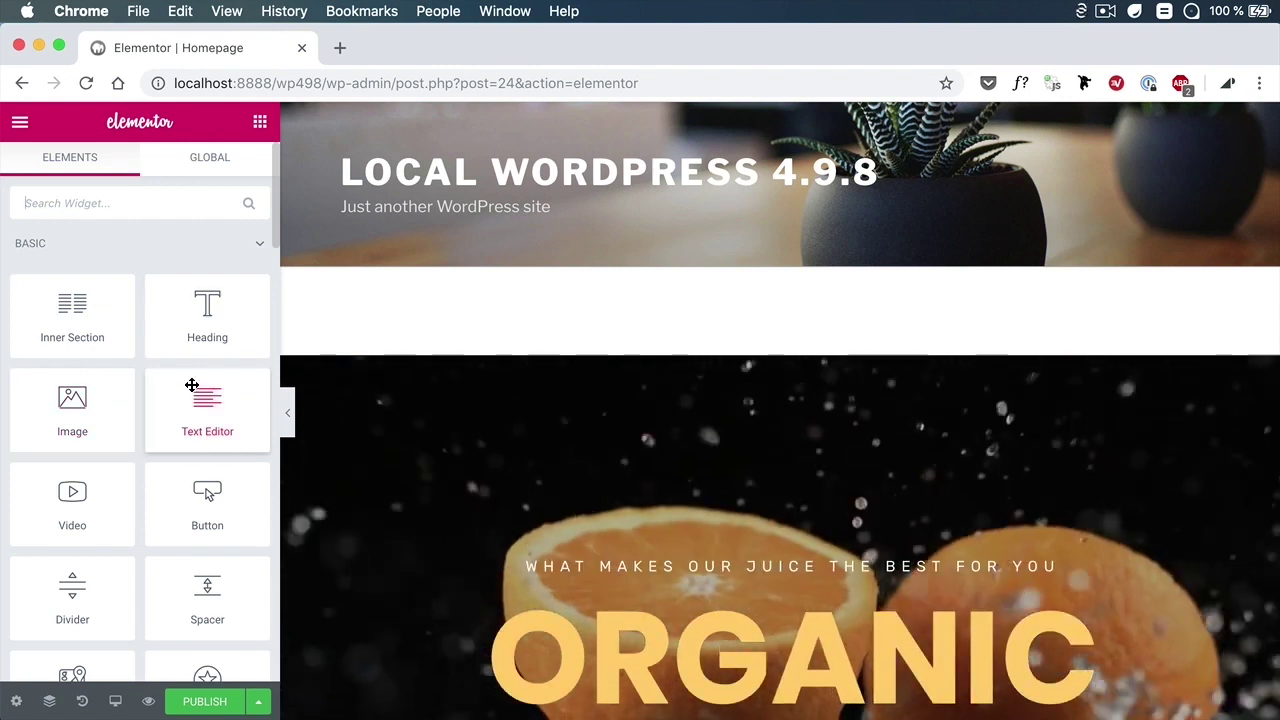
Step: Examine the Elementor editor's settings menu and the homepage layout from the site header to the featured menus section
drag(51, 404, 551, 344)
click(20, 125)
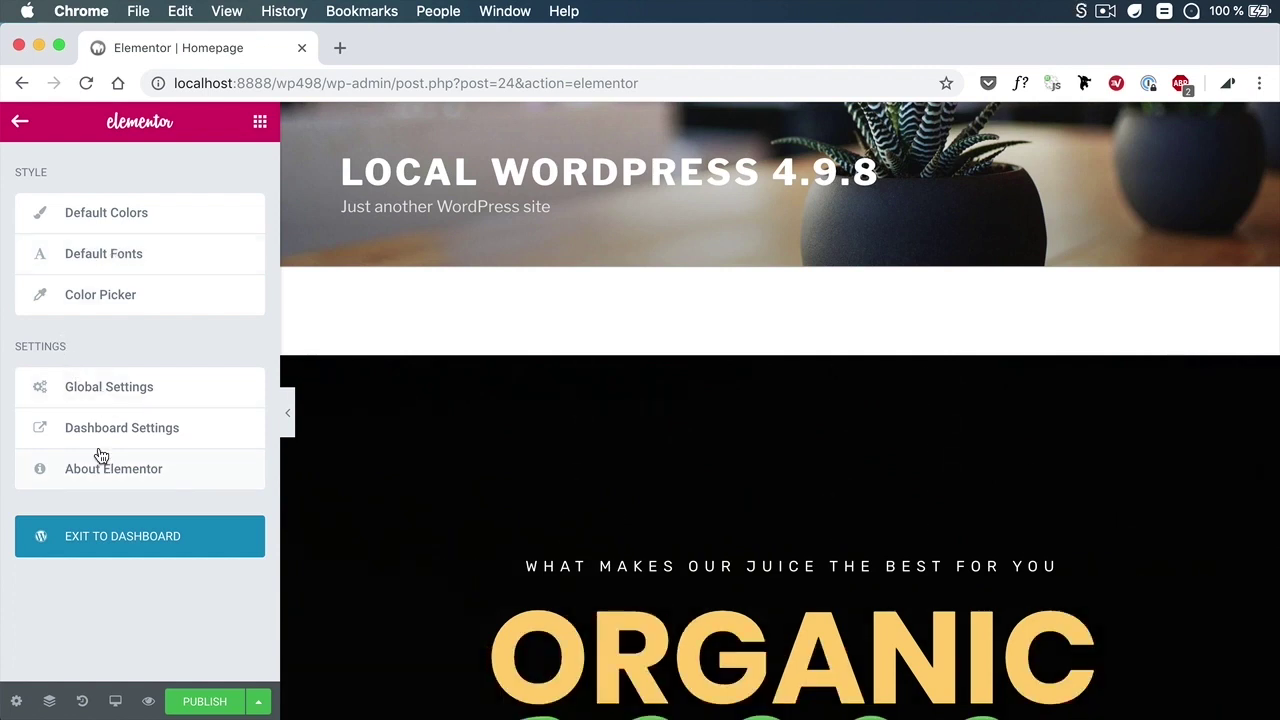
click(20, 121)
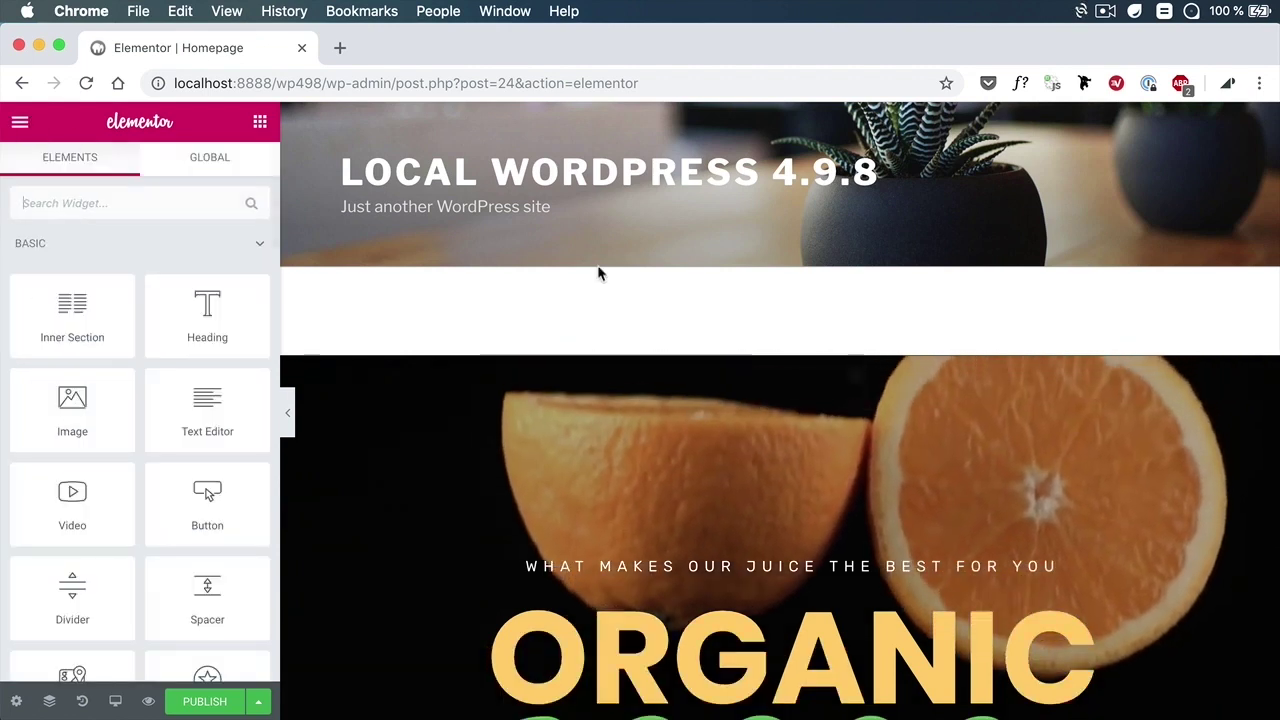
scroll(627, 319, down, 3)
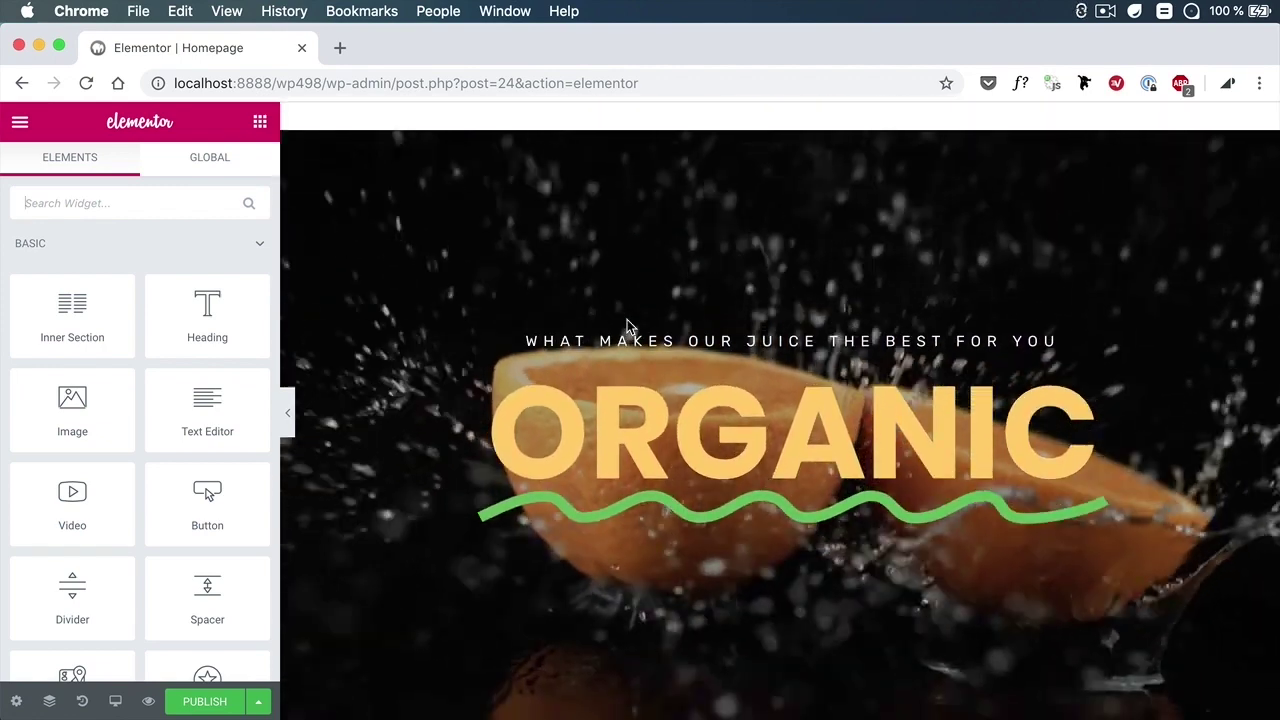
scroll(627, 319, down, 2)
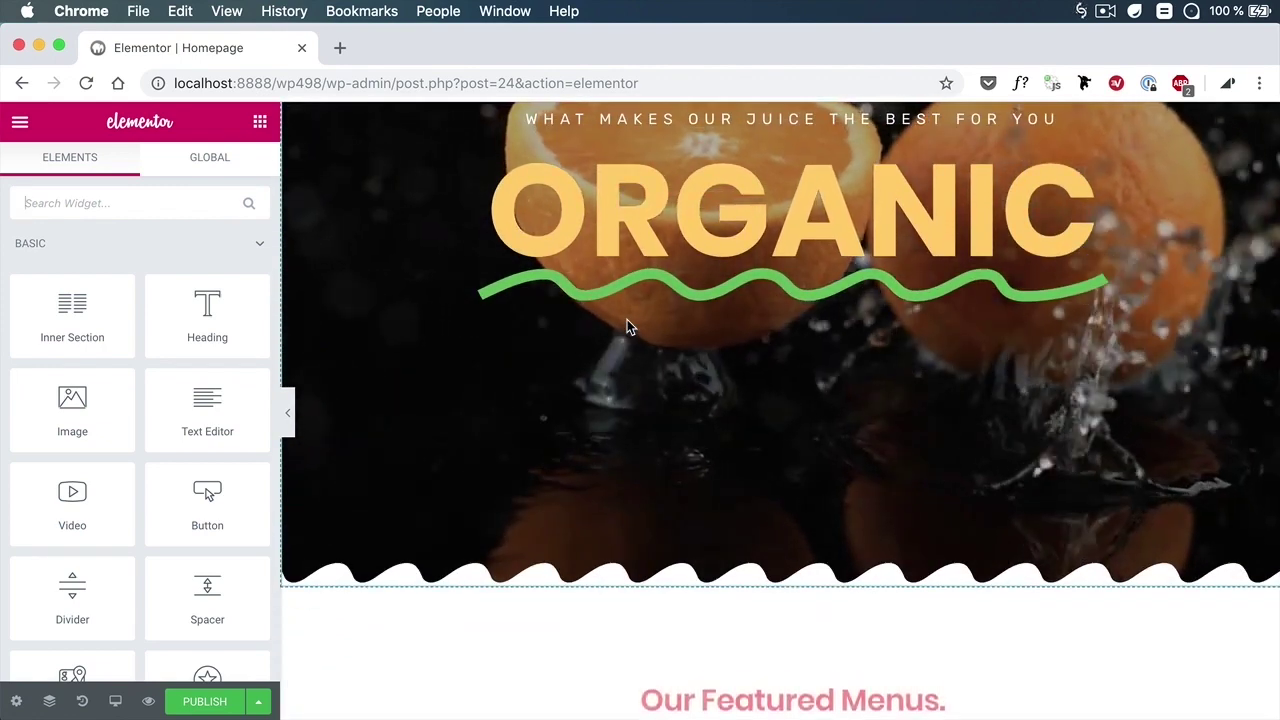
scroll(627, 319, down, 3)
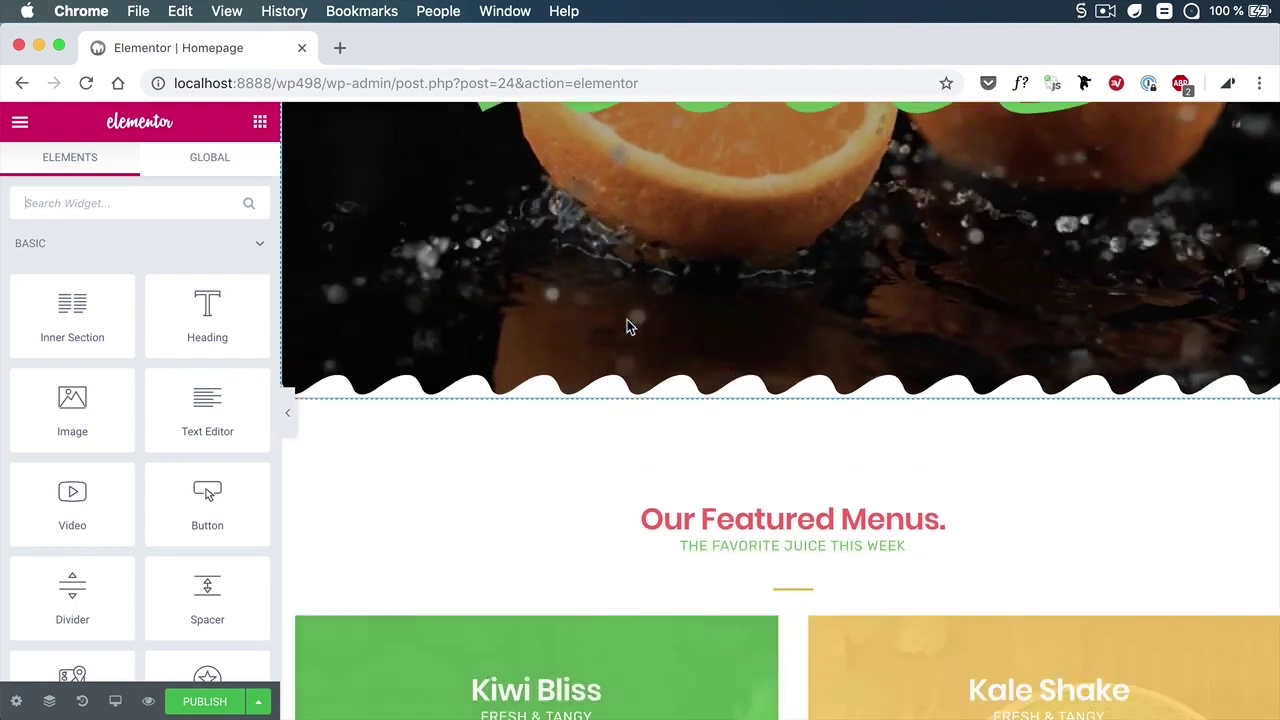
scroll(627, 326, up, 8)
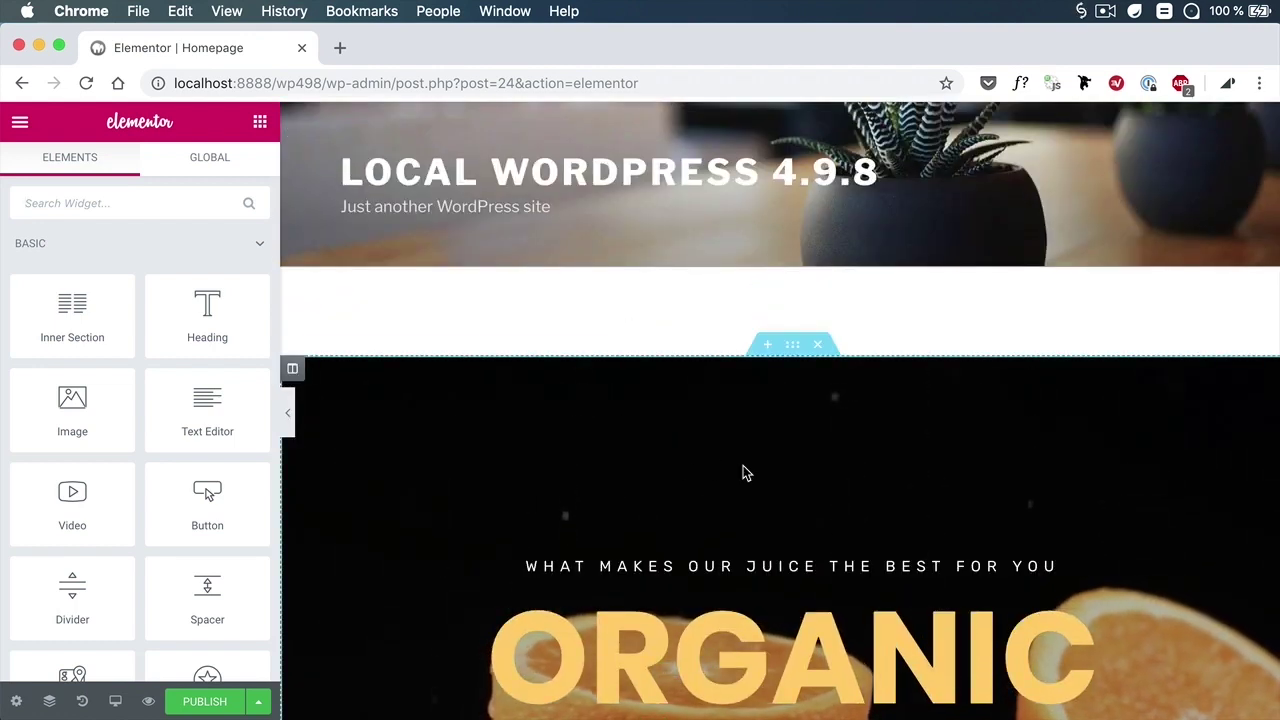
scroll(743, 465, down, 3)
scroll(743, 465, down, 5)
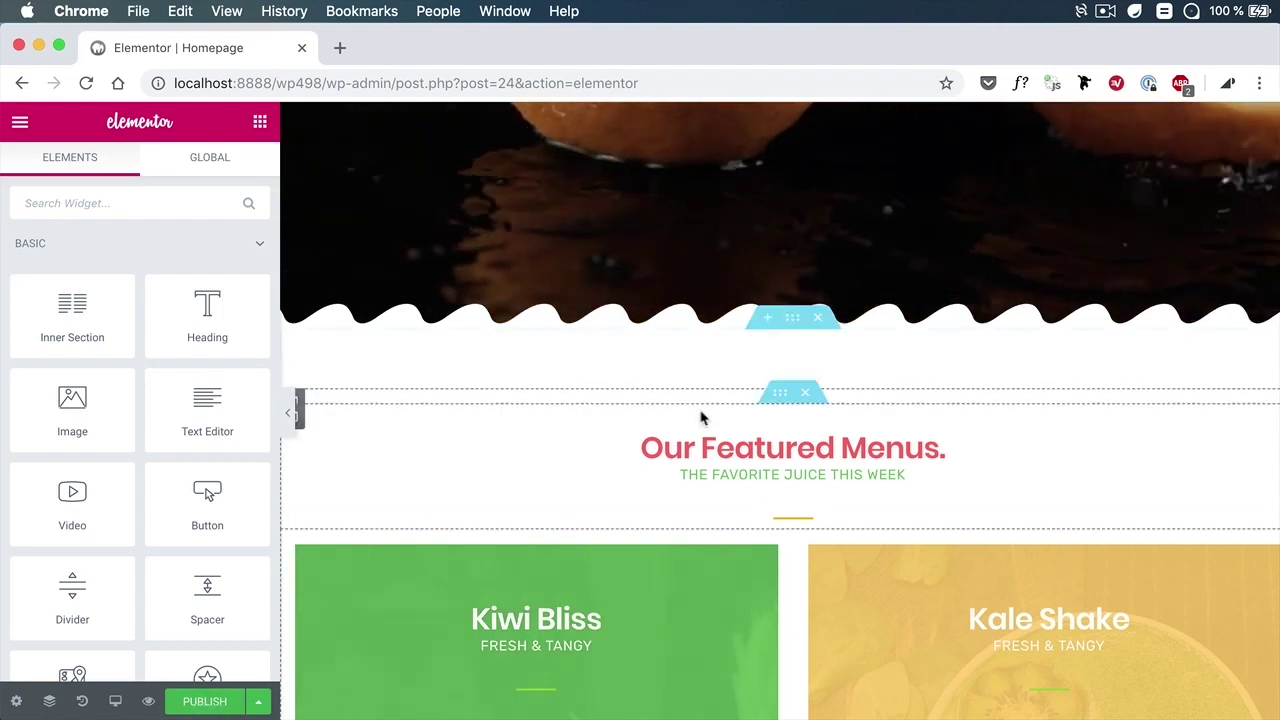
scroll(758, 377, up, 7)
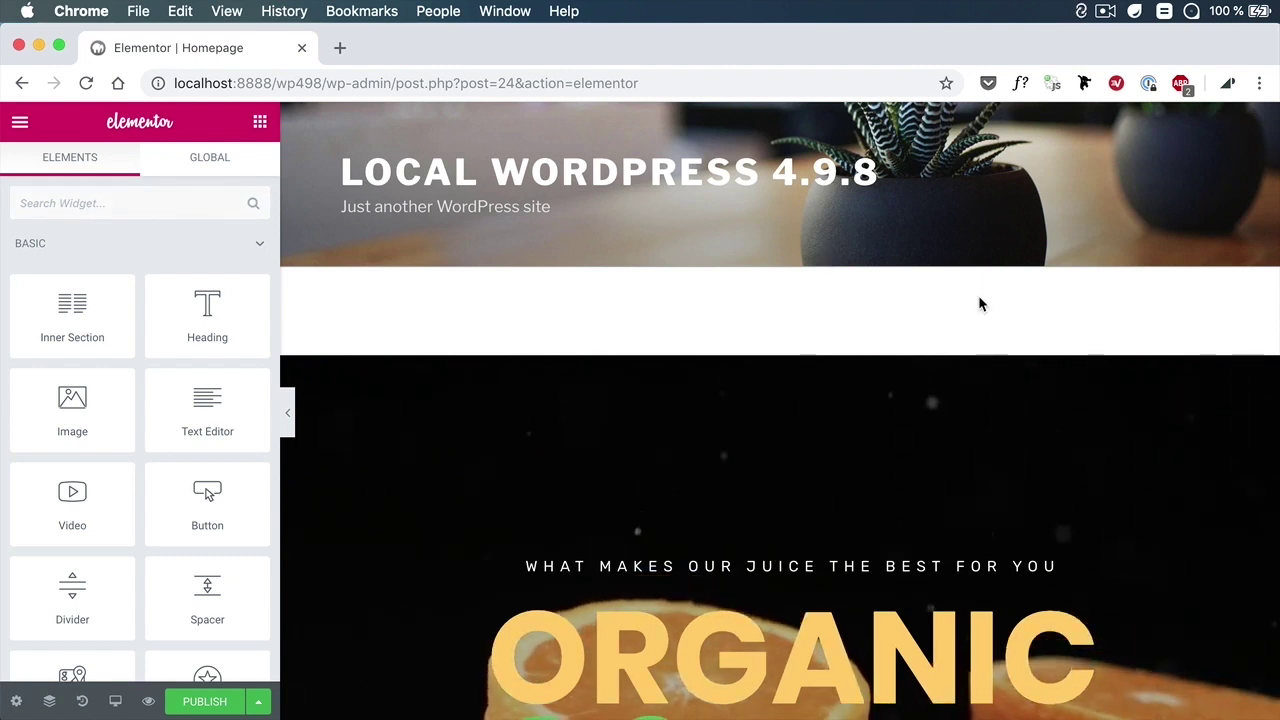
scroll(940, 300, down, 1)
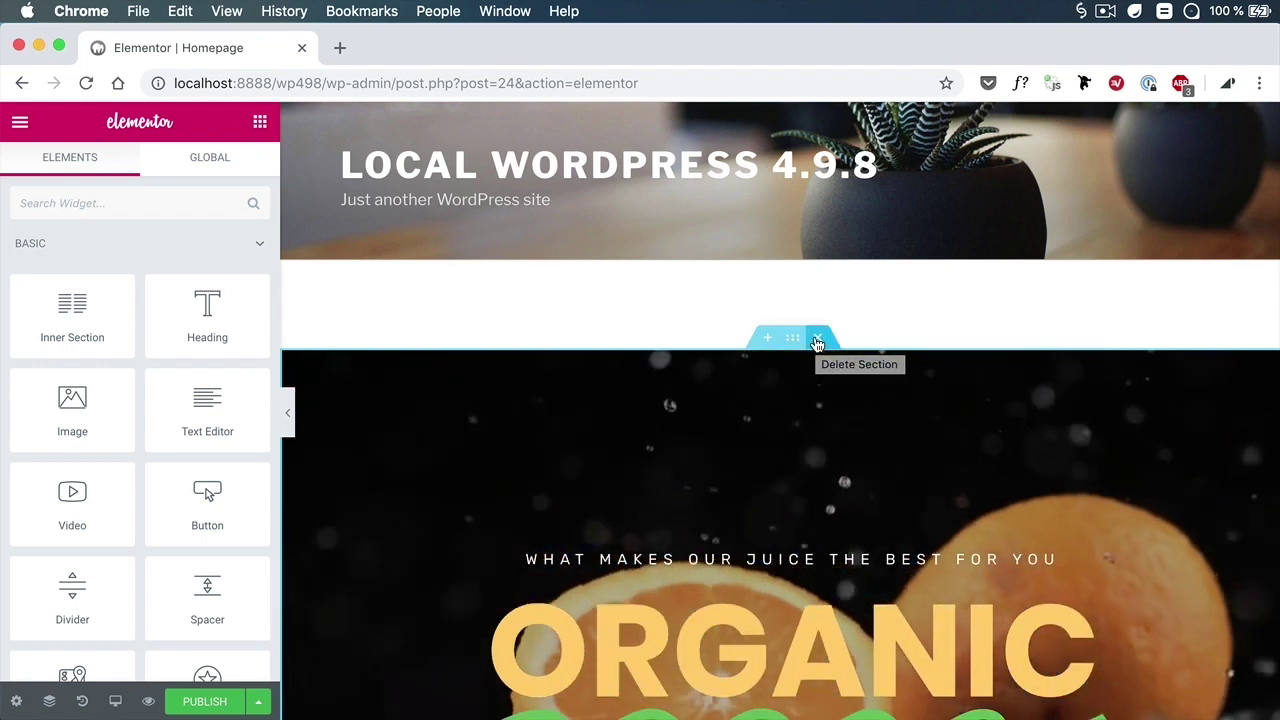
Step: Browse the available Elementor widgets from the basic ones through to the Pro ones
scroll(815, 344, down, 3)
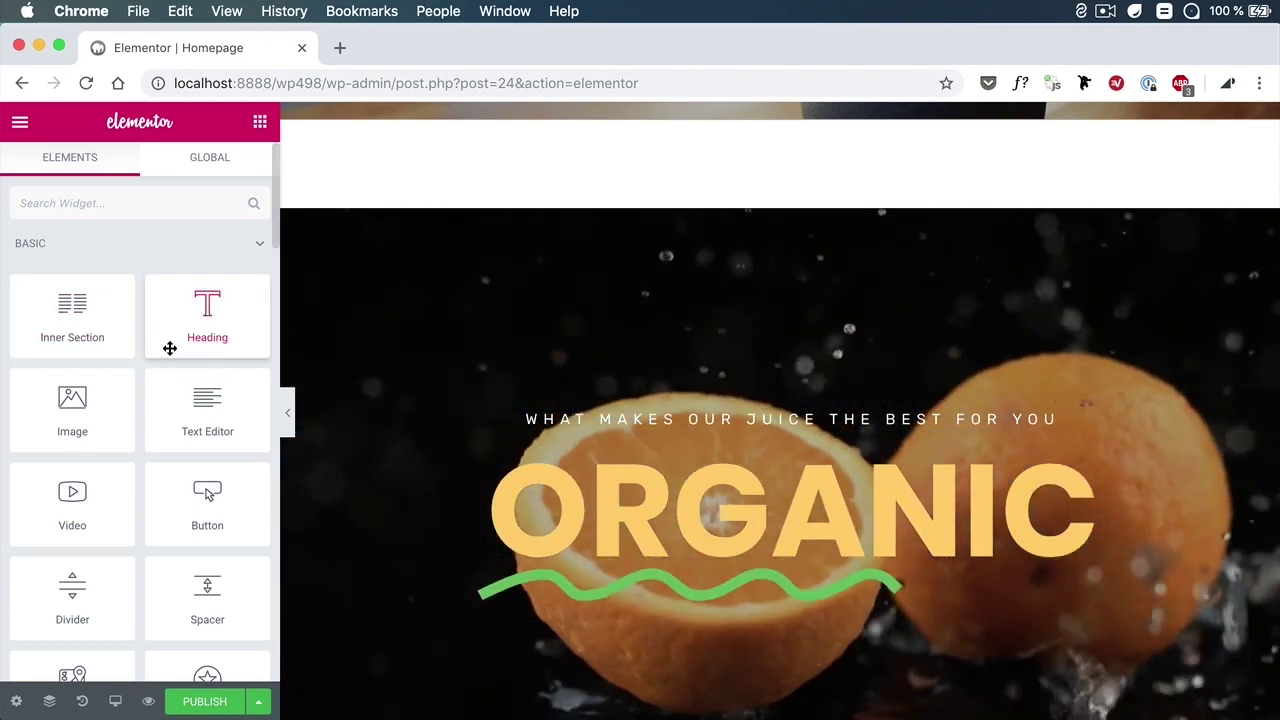
scroll(170, 344, down, 3)
scroll(170, 344, down, 12)
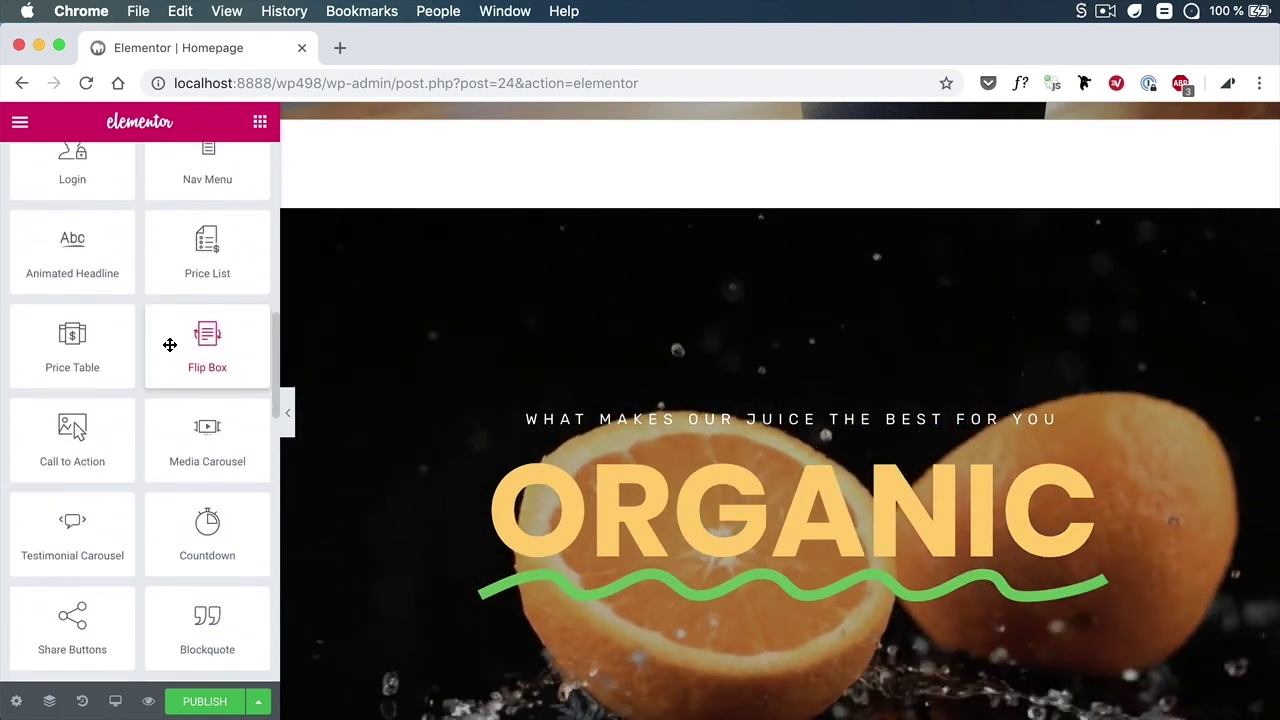
scroll(1002, 172, up, 3)
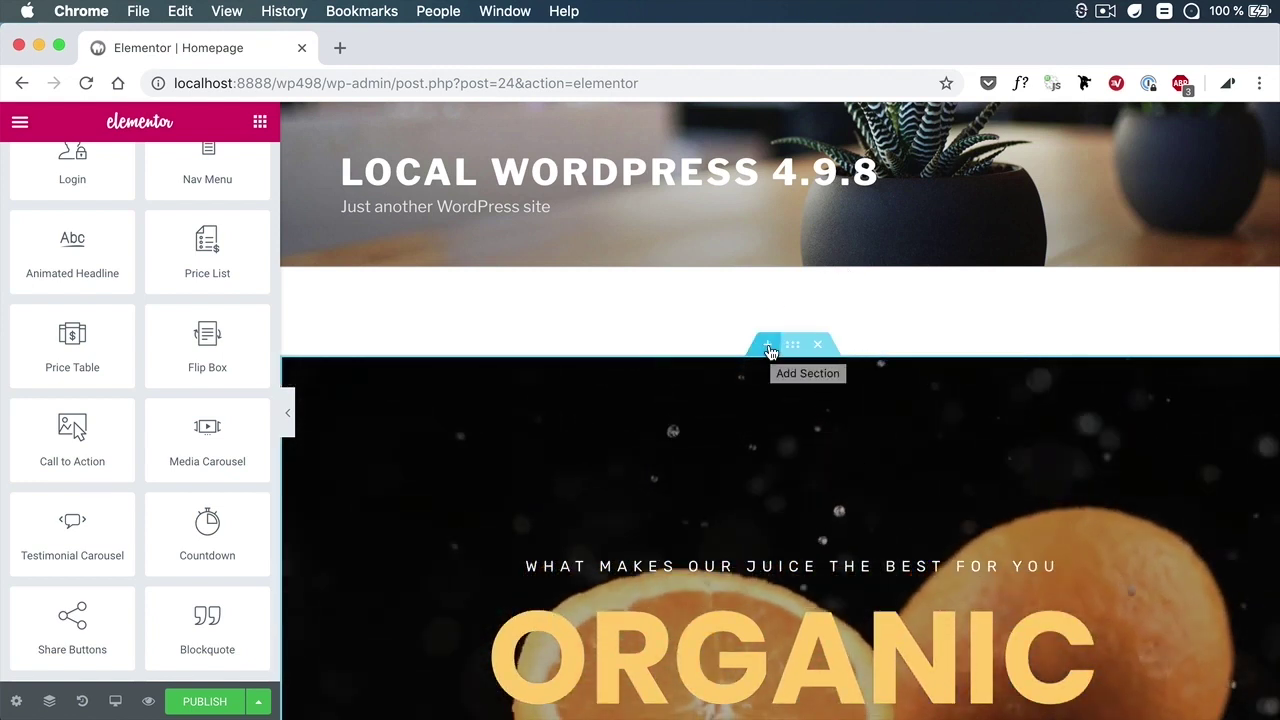
Step: Add a three-column section above the "Organic" hero section and place a Heading widget in its first column
click(768, 347)
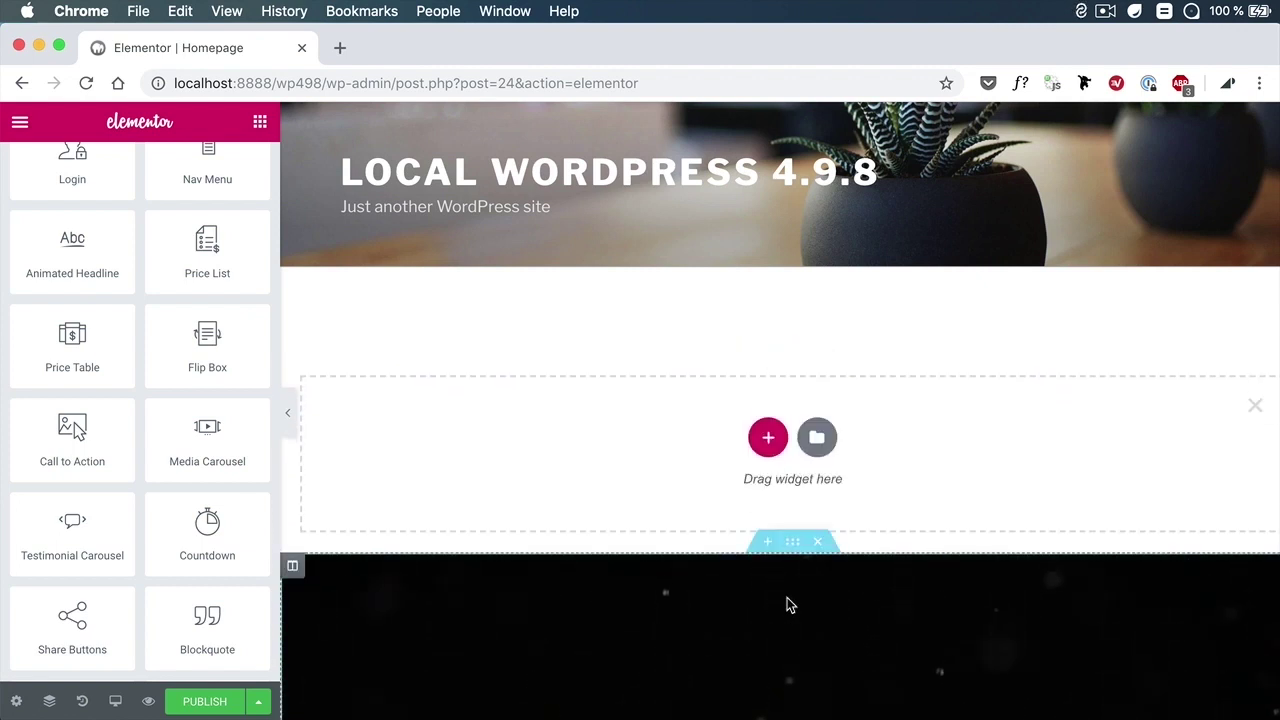
click(768, 440)
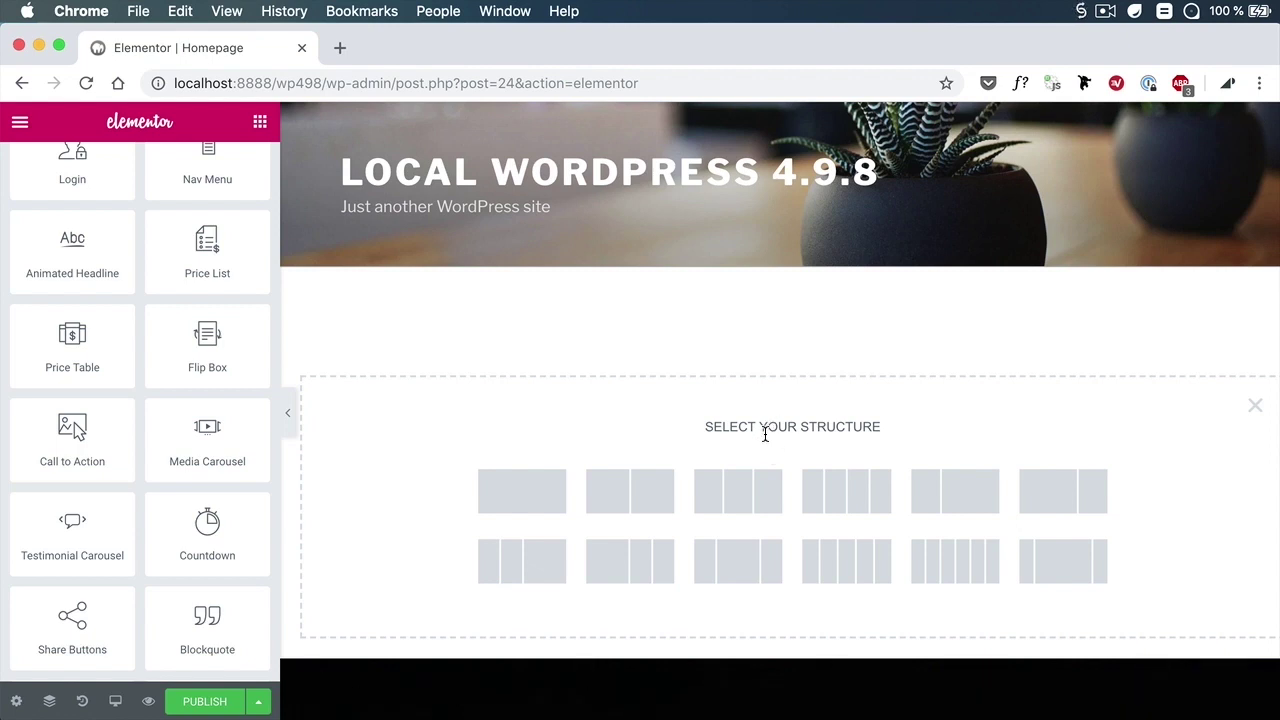
click(743, 509)
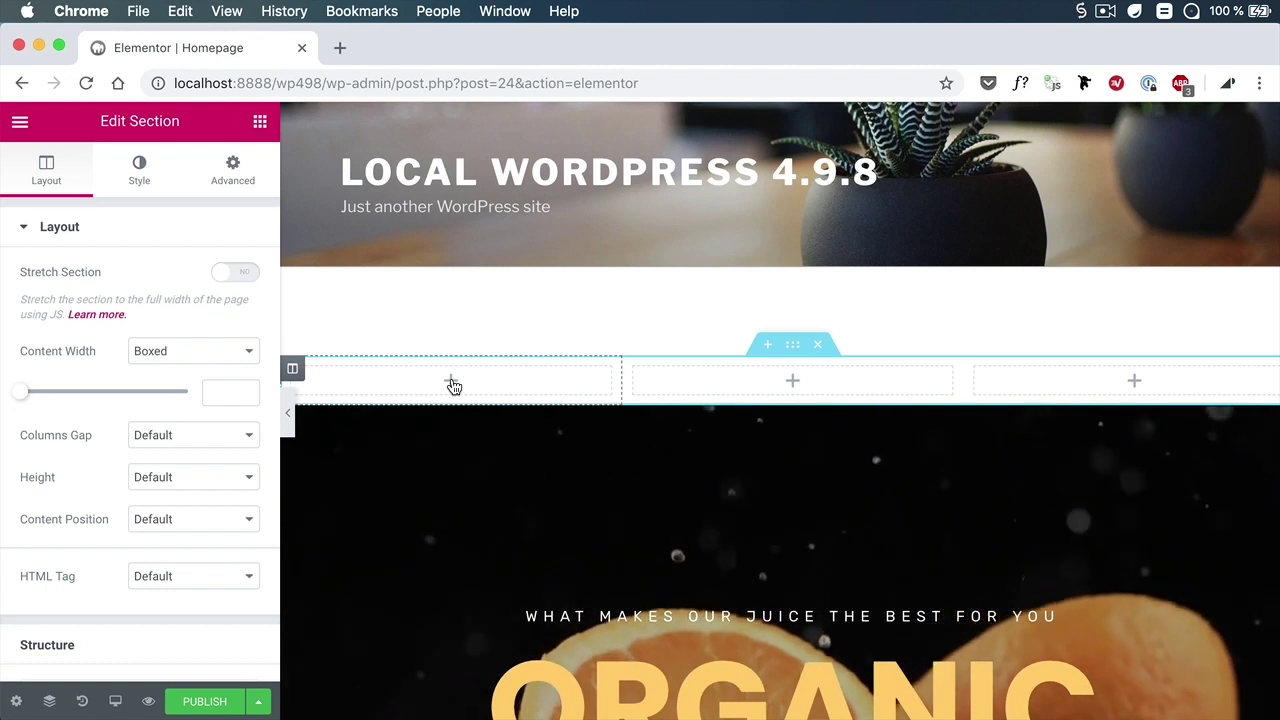
click(451, 384)
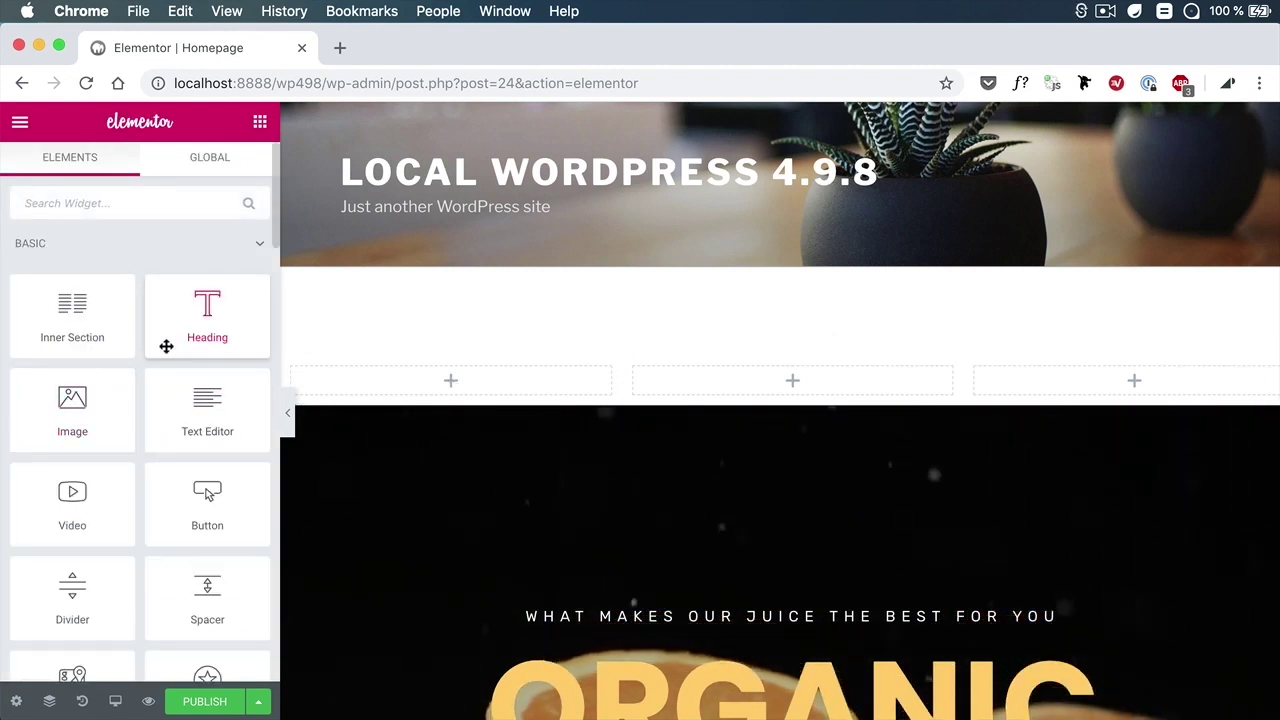
drag(196, 326, 423, 380)
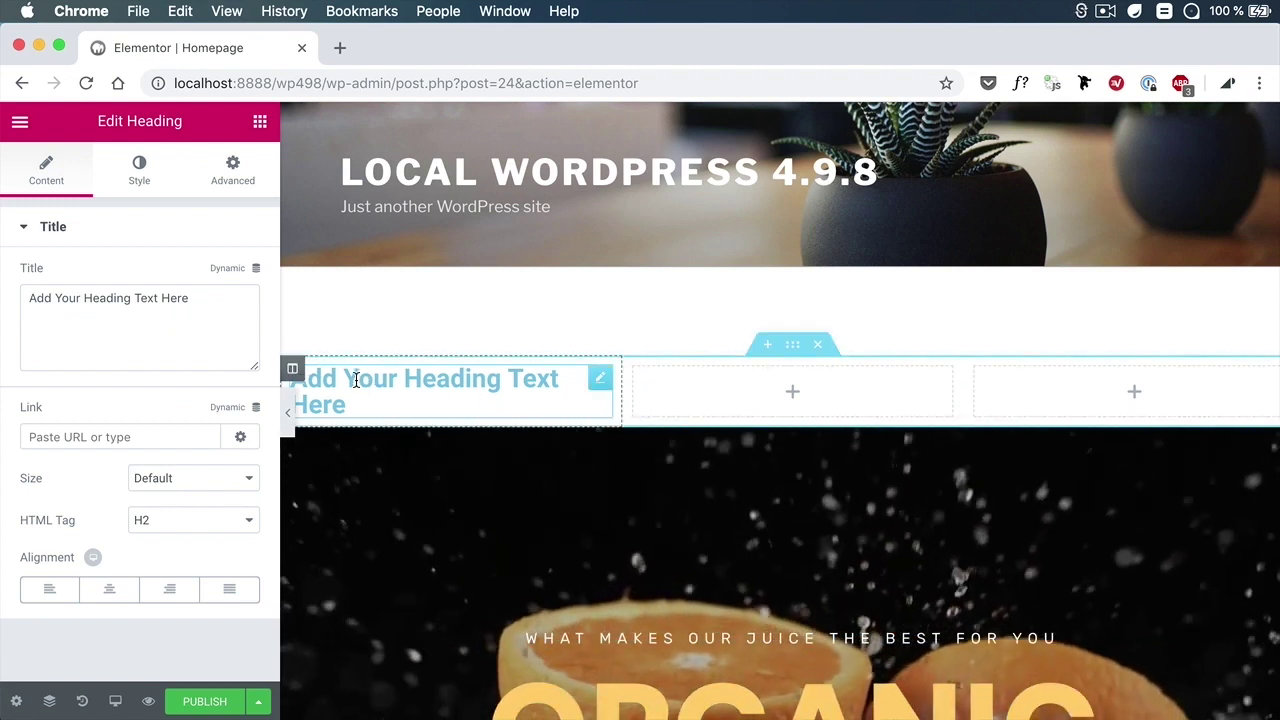
Step: Delete the column containing the heading and place a new Heading widget in the first remaining column
right_click(293, 369)
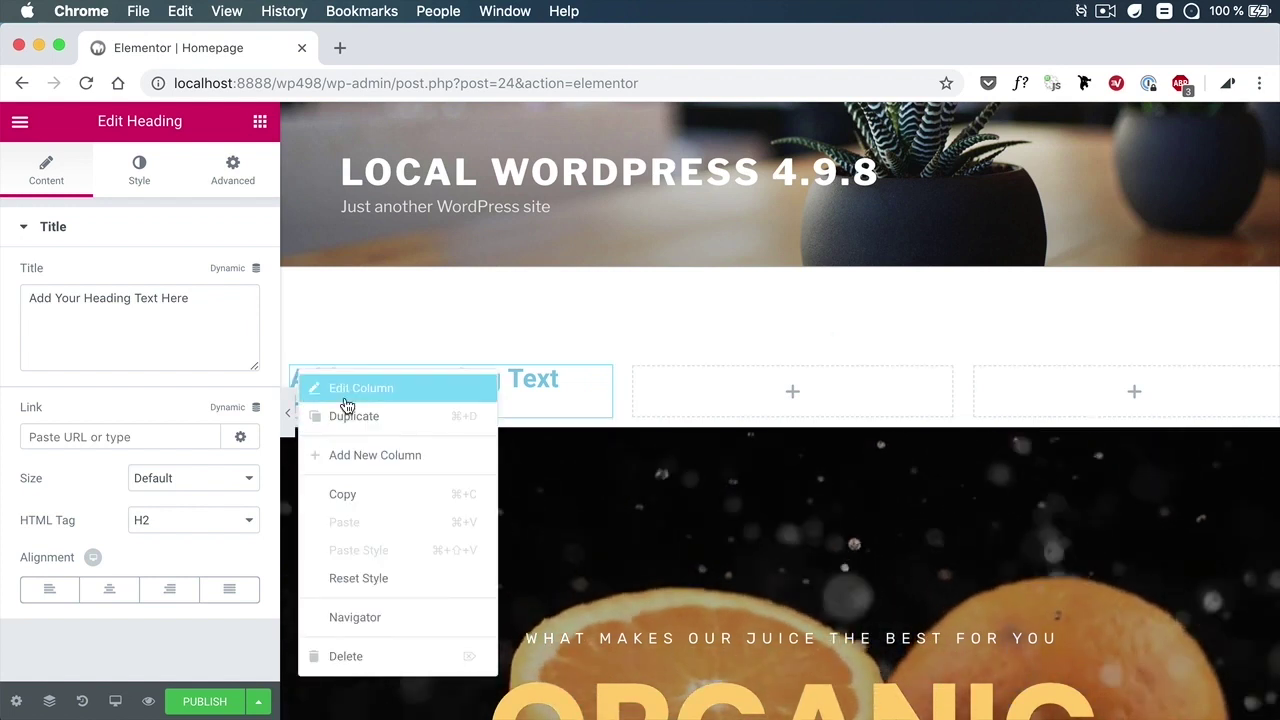
click(380, 657)
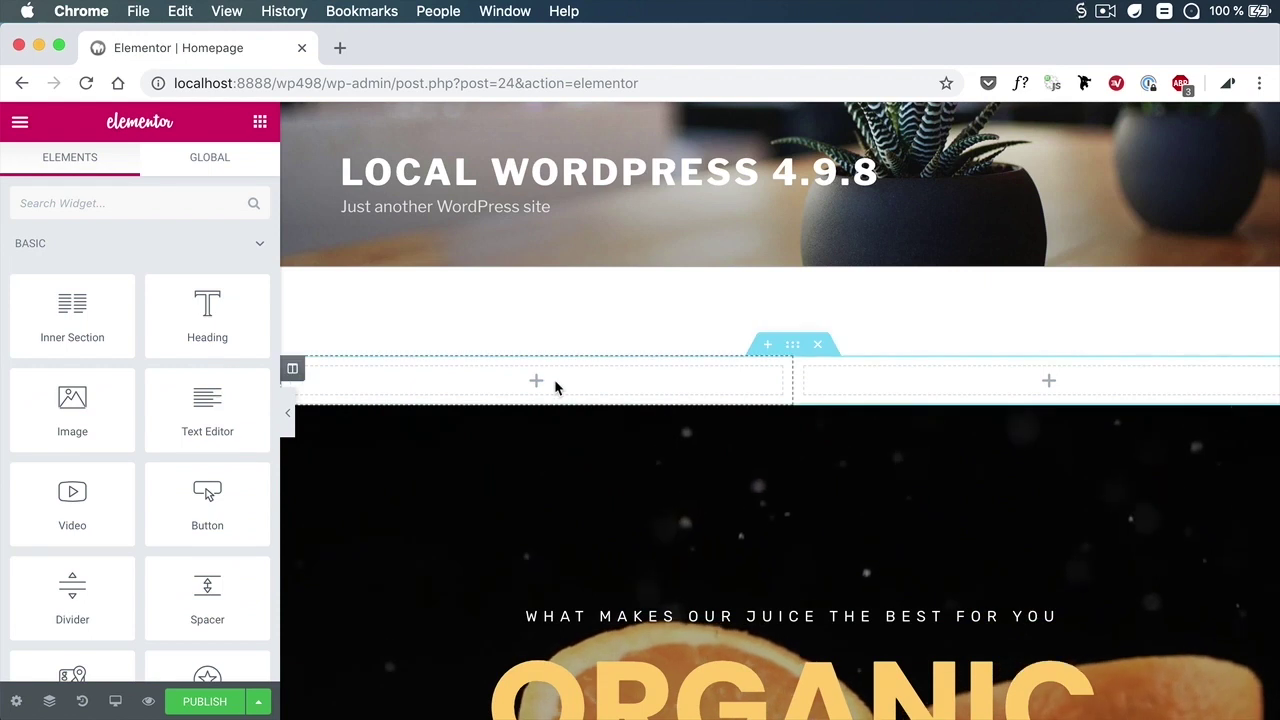
right_click(296, 374)
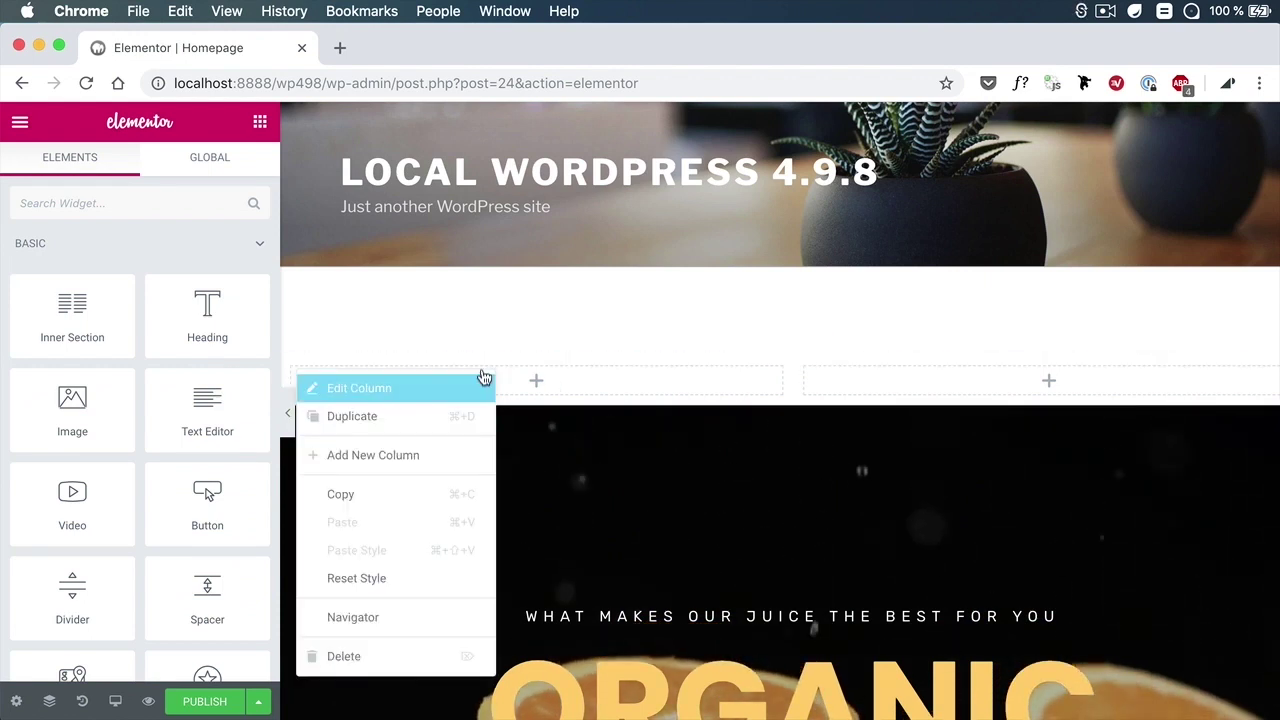
click(370, 393)
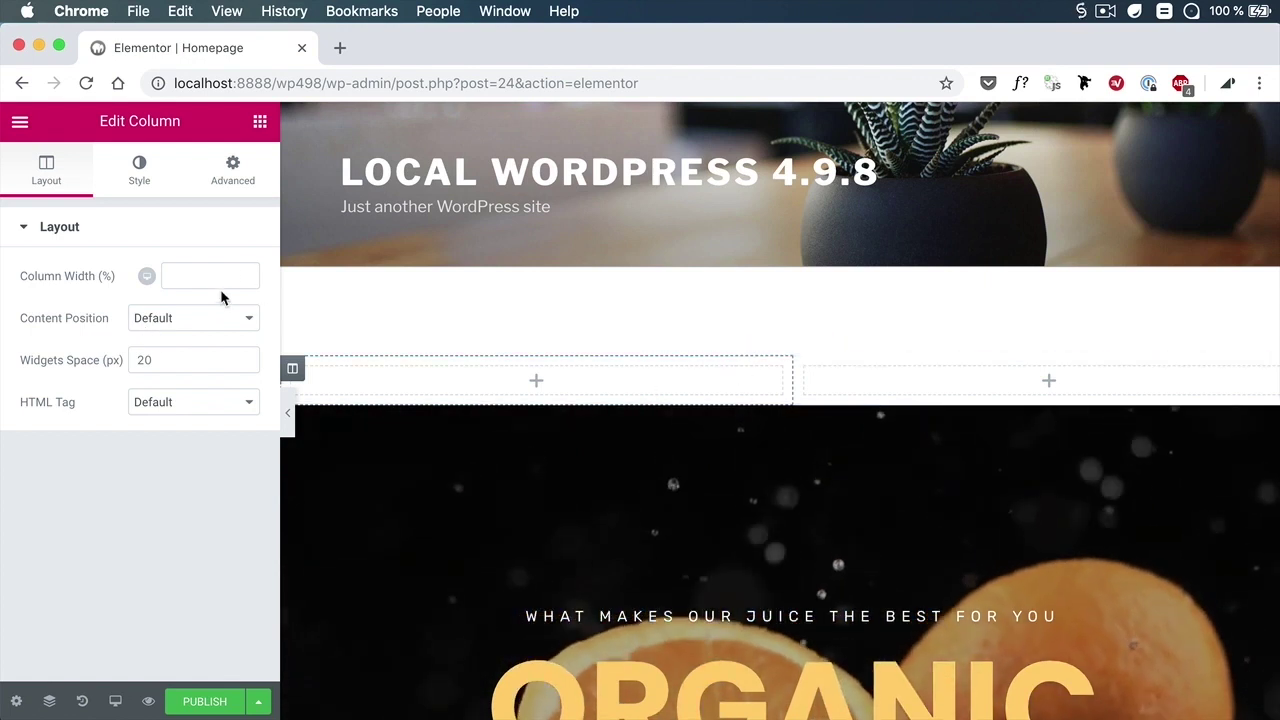
click(538, 382)
drag(229, 331, 525, 378)
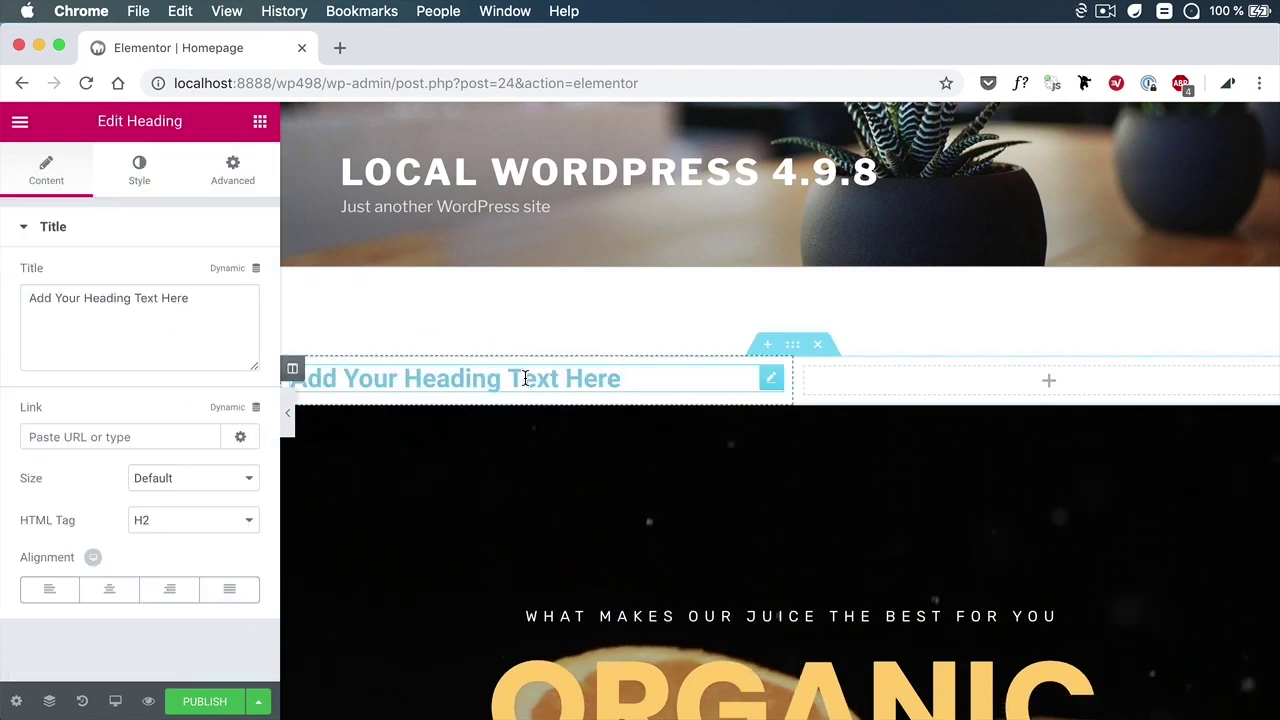
Step: Delete the Heading widget and the entire two-column section above the "Organic" hero section
right_click(771, 386)
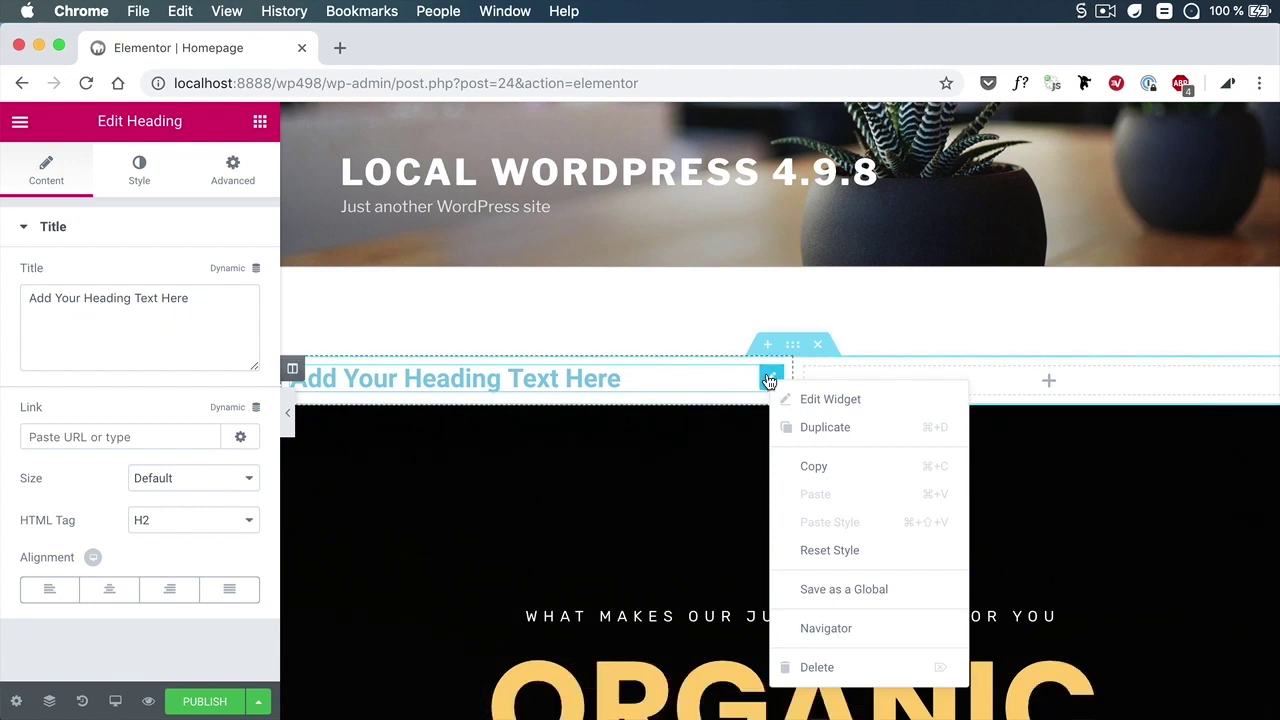
click(836, 668)
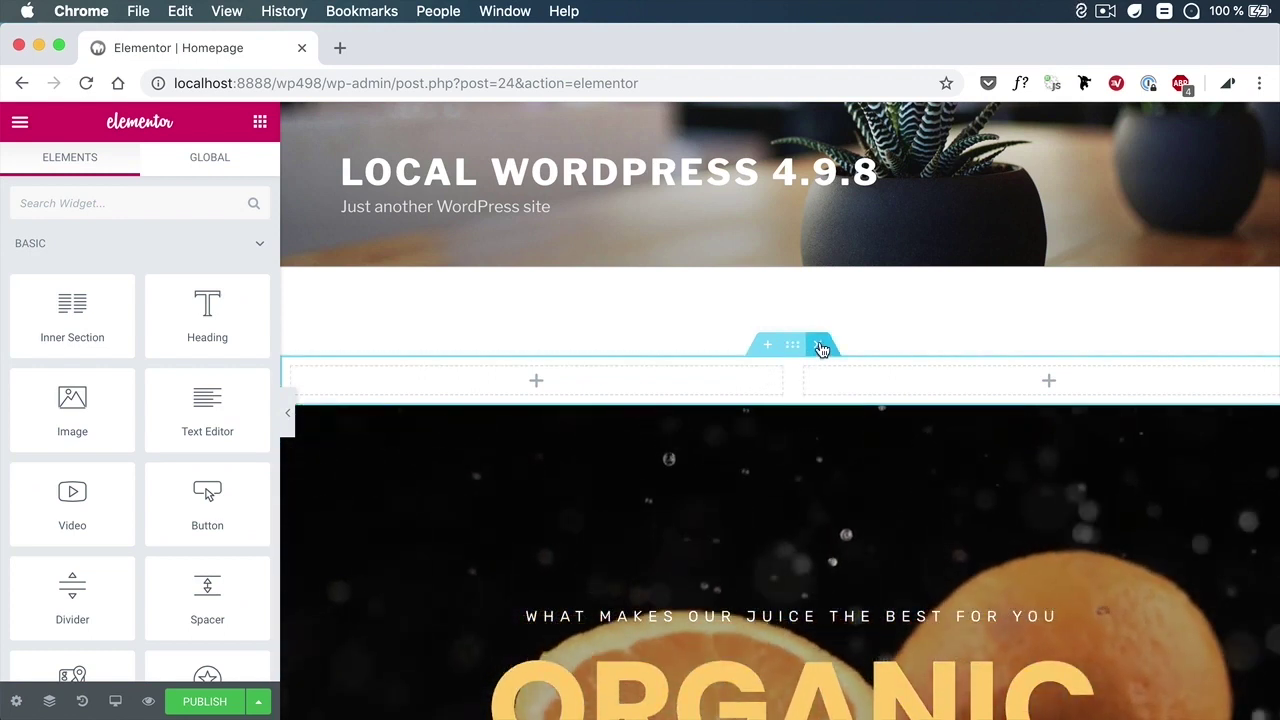
drag(795, 347, 777, 374)
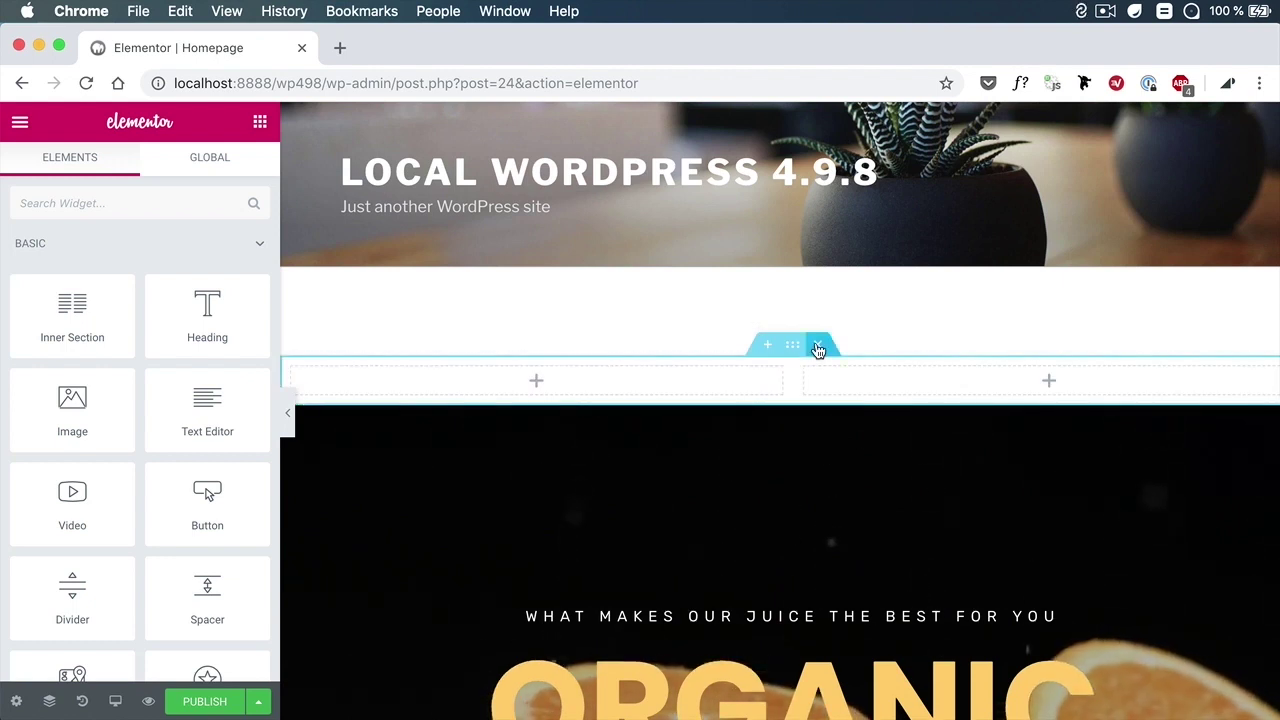
click(818, 350)
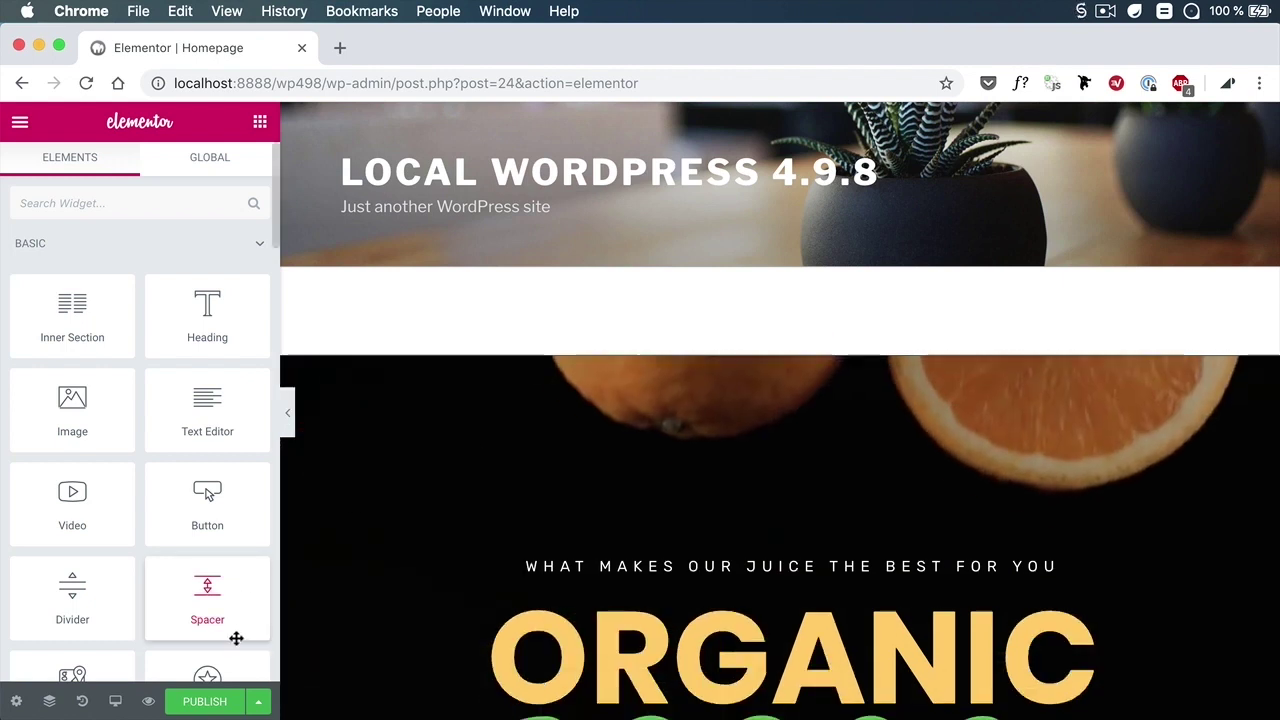